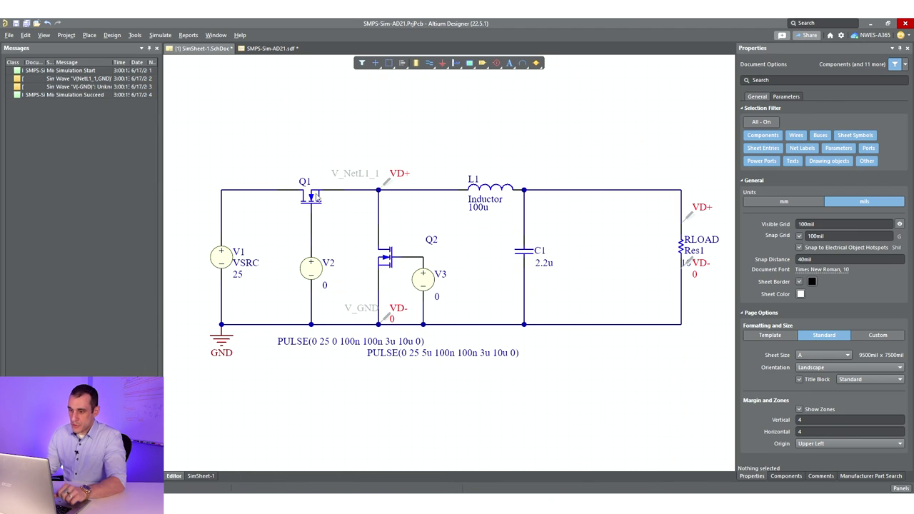
Step: Inspect the simulation settings of Q1, gate source V3 and pulse source V2
{"action": "scroll", "coordinate": [336, 223], "scroll_direction": "up", "scroll_amount": 1, "text": "ctrl"}
{"action": "scroll", "coordinate": [325, 204], "scroll_direction": "down", "scroll_amount": 1, "text": "ctrl"}
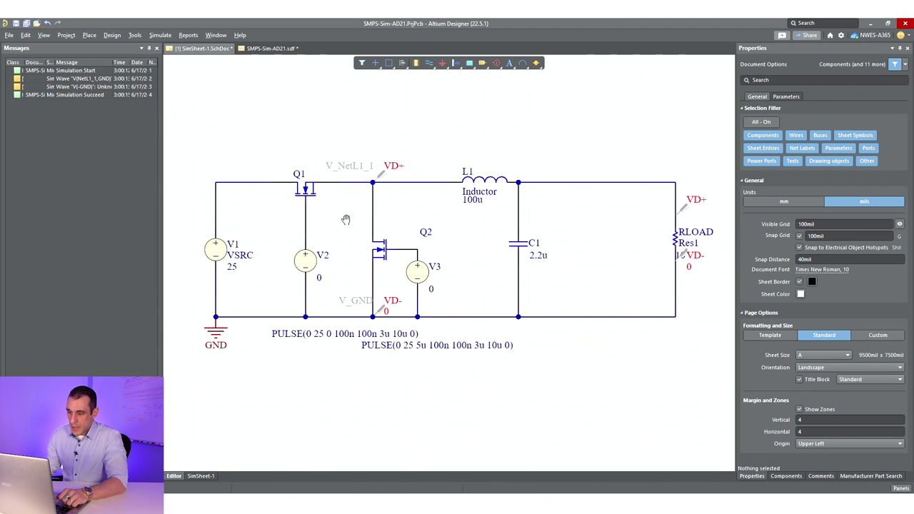
{"action": "left_click", "coordinate": [306, 189]}
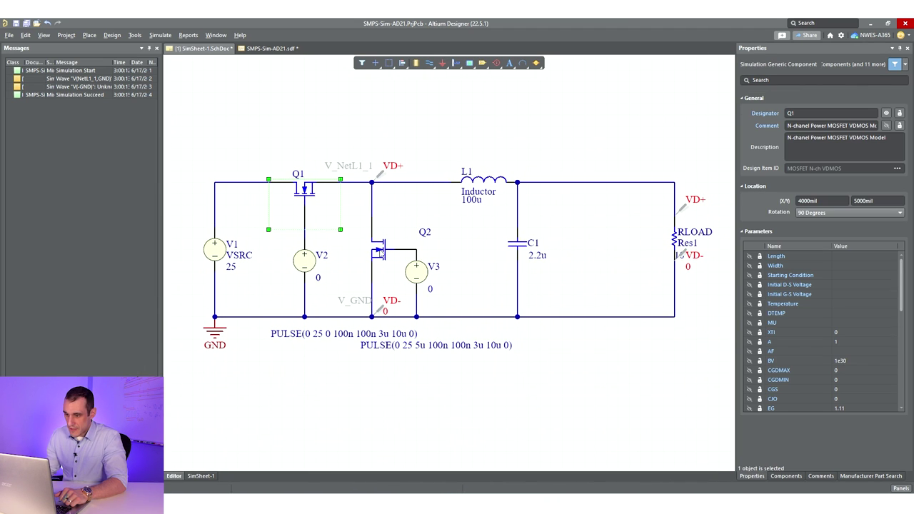
{"action": "left_click", "coordinate": [464, 229]}
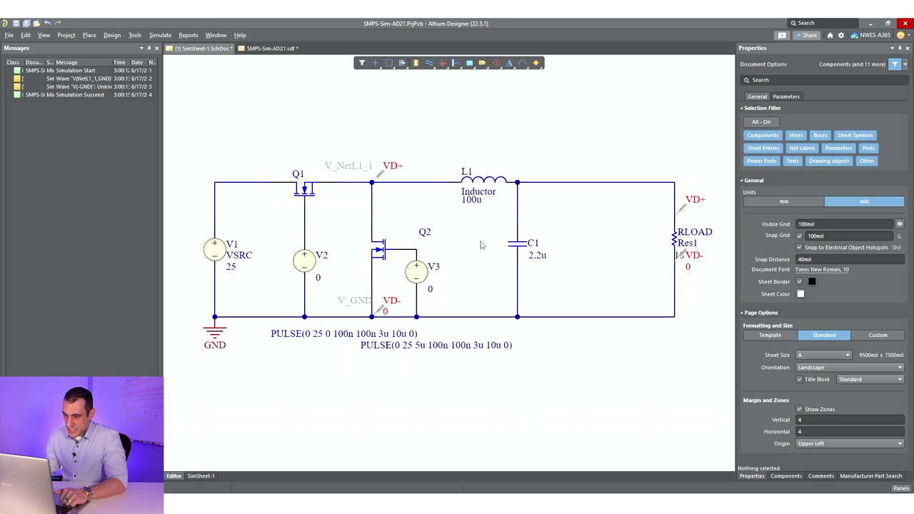
{"action": "left_click", "coordinate": [418, 273]}
{"action": "left_click", "coordinate": [309, 265]}
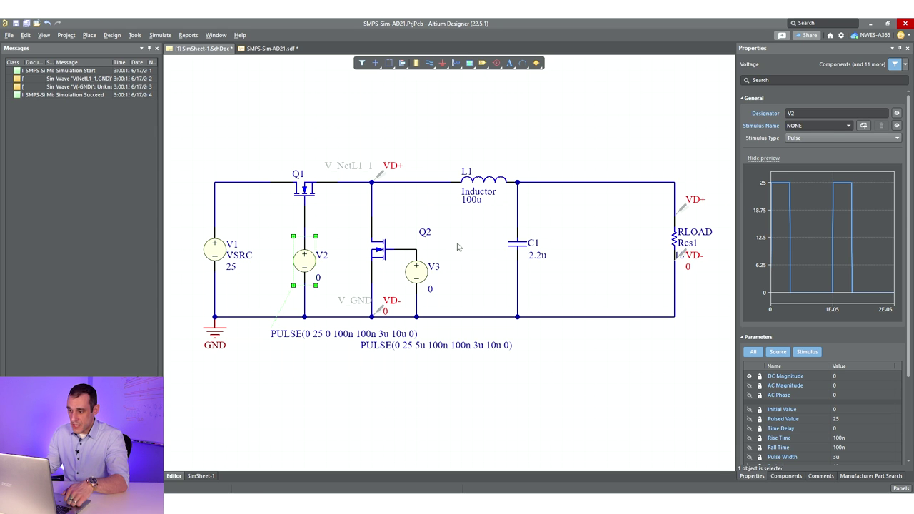
Step: Check the properties of inductor L1, capacitor C1, resistor RLOAD and DC source V1
{"action": "left_click", "coordinate": [490, 184]}
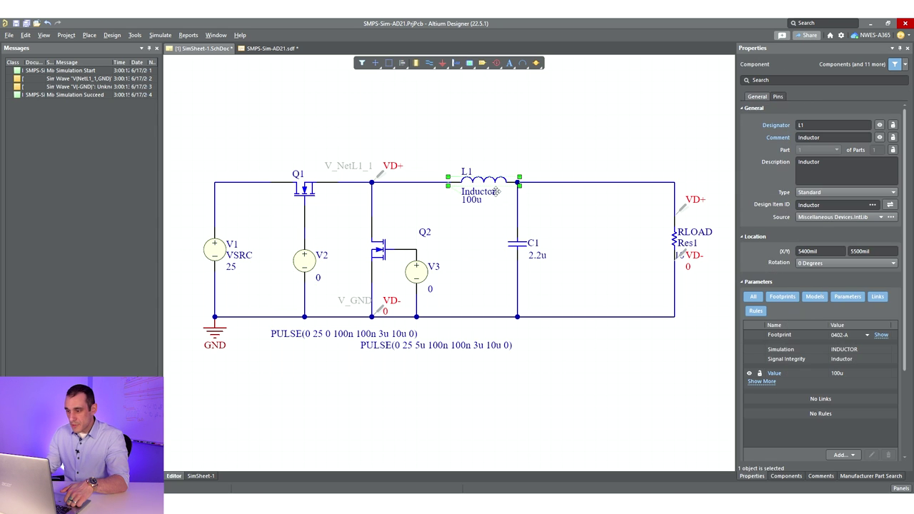
{"action": "left_click", "coordinate": [518, 246]}
{"action": "left_click", "coordinate": [581, 241]}
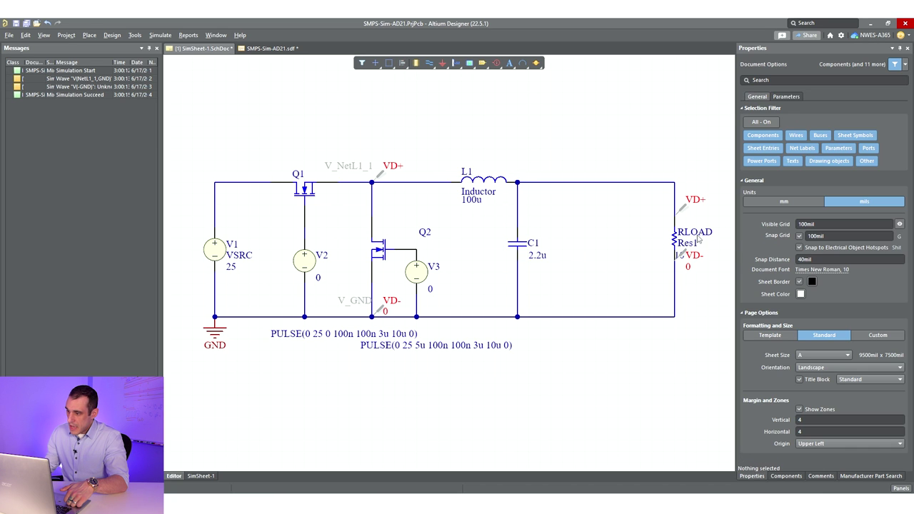
{"action": "left_click", "coordinate": [673, 240]}
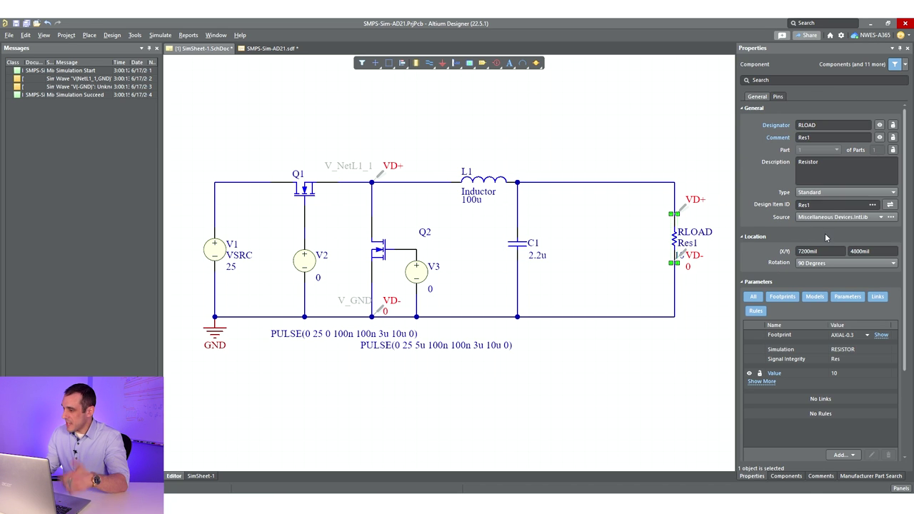
{"action": "left_click", "coordinate": [571, 131]}
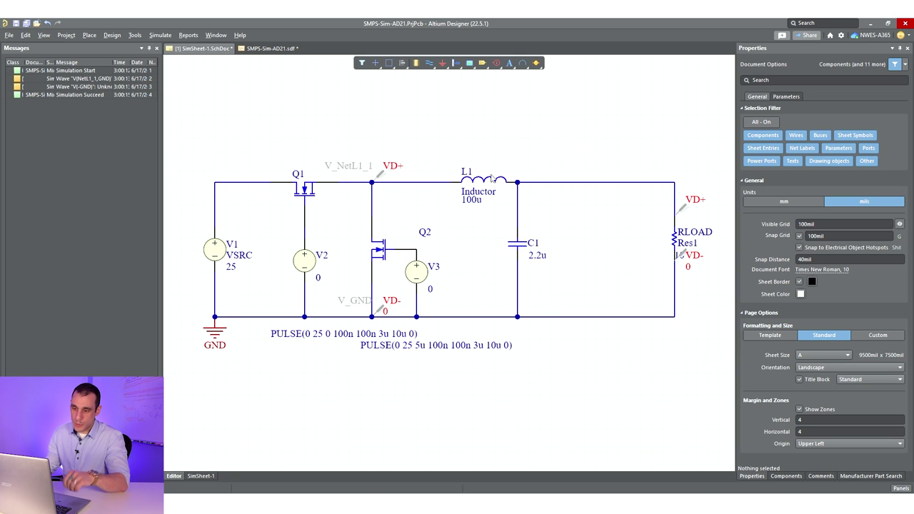
{"action": "left_click", "coordinate": [218, 254]}
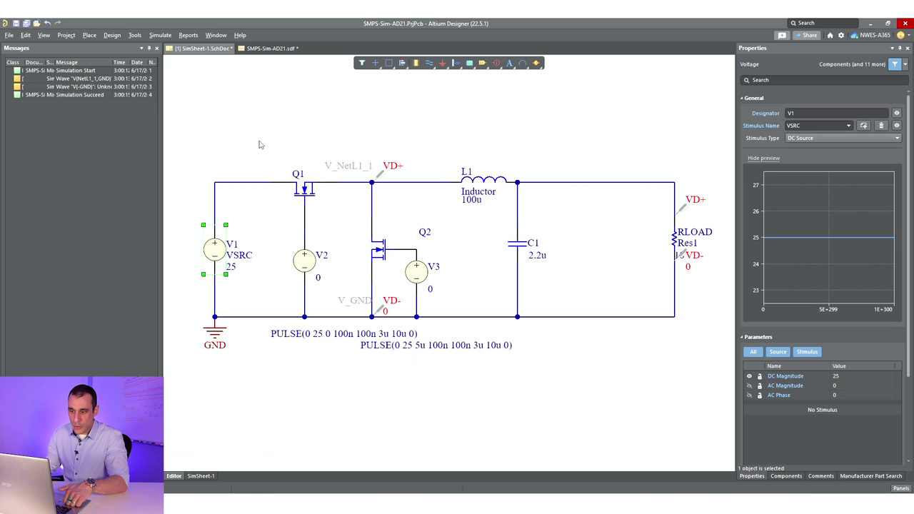
{"action": "left_click", "coordinate": [245, 122]}
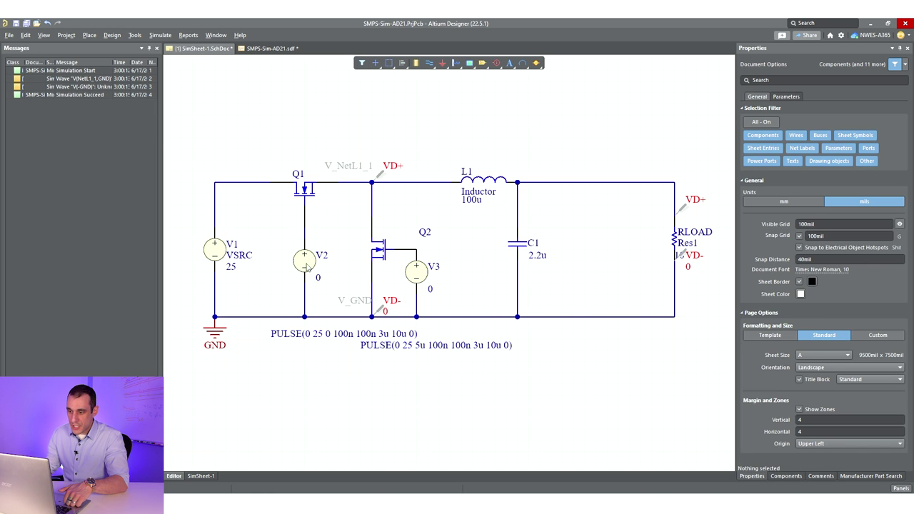
Step: Review V2's pulse: 0 to 25, 100n rise and fall, 3u width, 10u period
{"action": "left_click", "coordinate": [305, 266]}
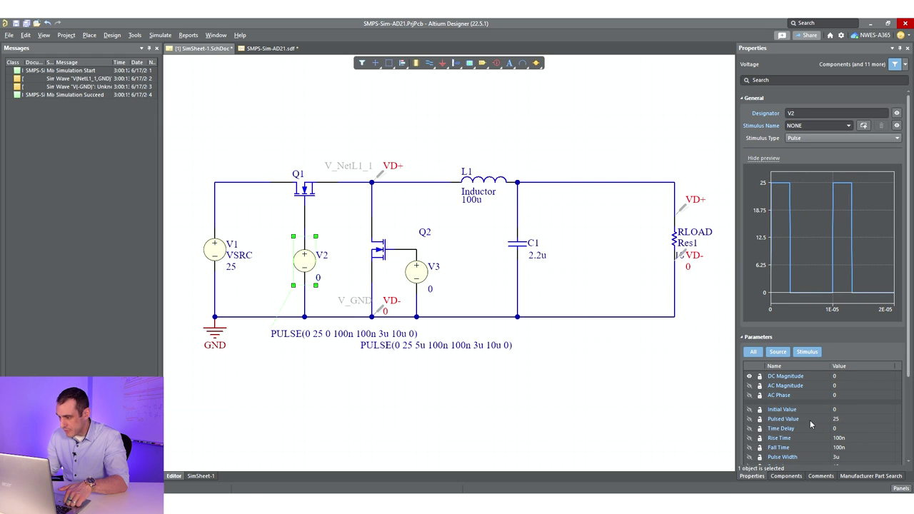
{"action": "scroll", "coordinate": [816, 420], "scroll_direction": "down", "scroll_amount": 1}
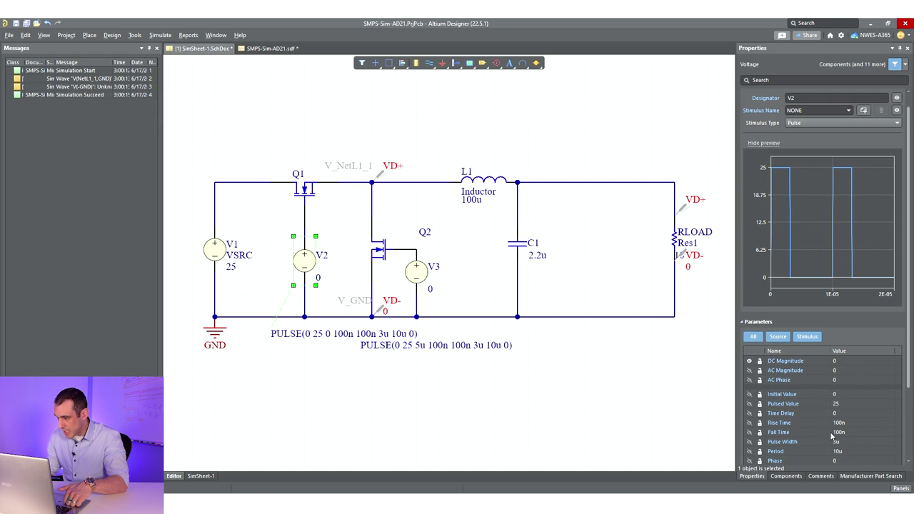
{"action": "scroll", "coordinate": [833, 436], "scroll_direction": "down", "scroll_amount": 1}
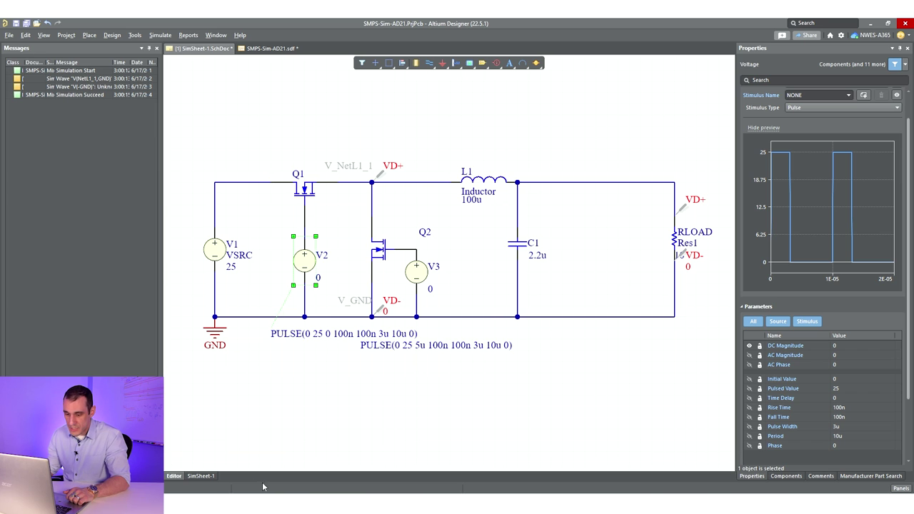
Step: Compute 0.3 × 25 = 7.5 in Calculator, then close it
{"action": "left_click", "coordinate": [357, 468]}
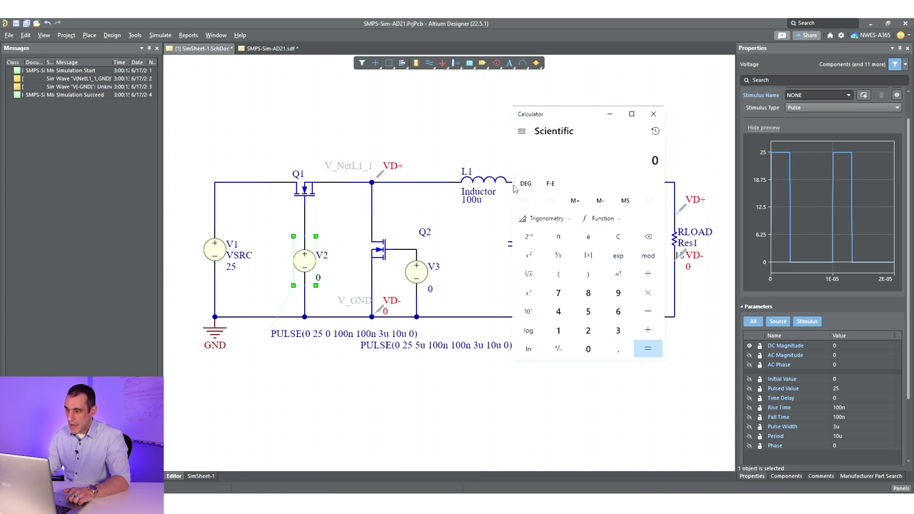
{"action": "type", "text": "0.3 × "}
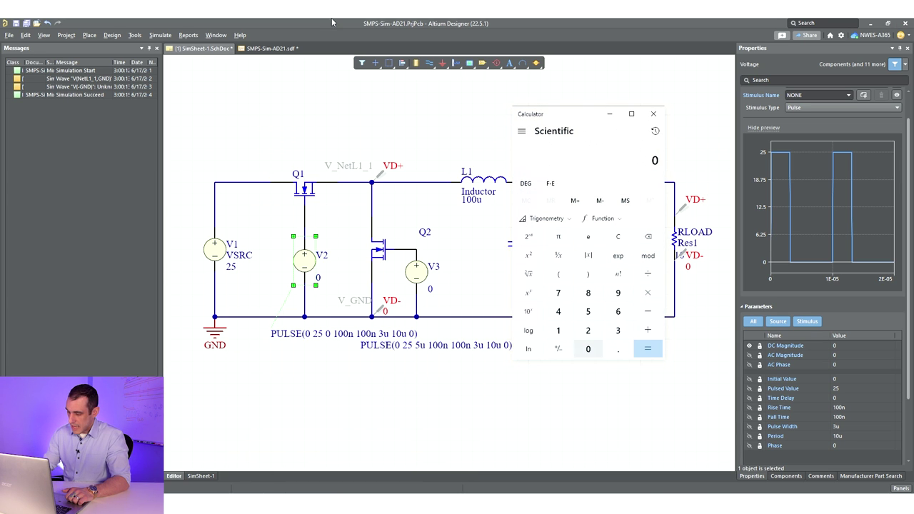
{"action": "type", "text": "25"}
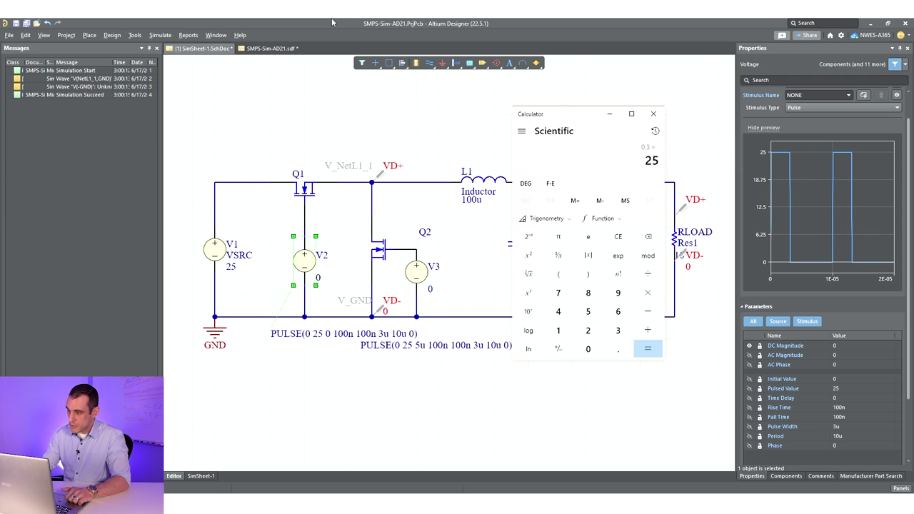
{"action": "key", "text": "Return"}
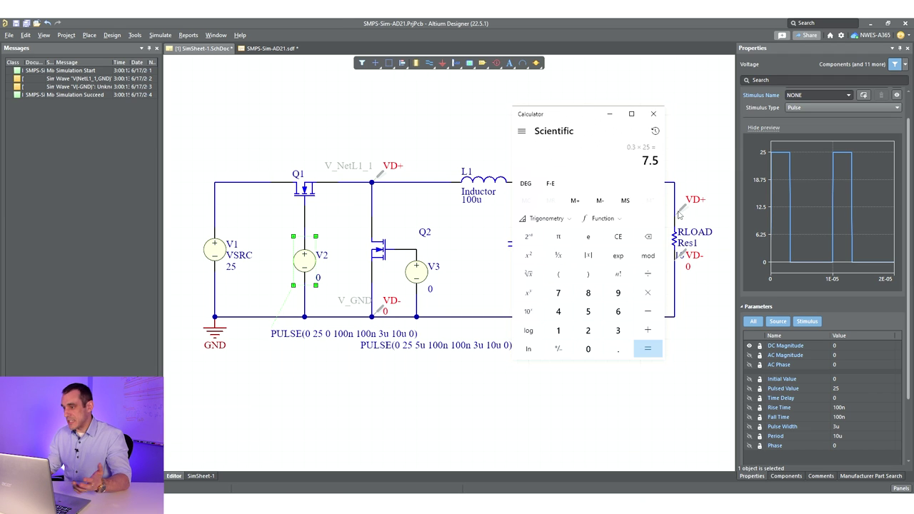
{"action": "left_click", "coordinate": [618, 237]}
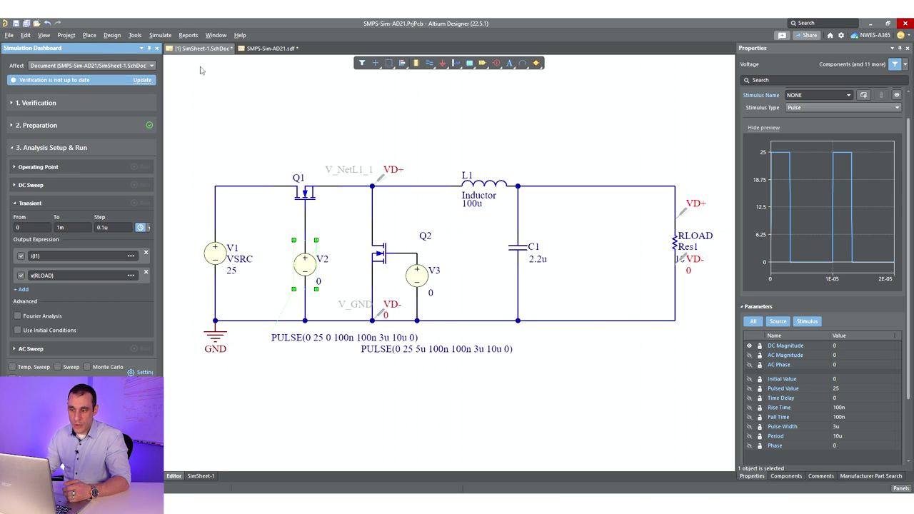
Step: Float the Simulation Dashboard over the schematic and update its verification
{"action": "left_click", "coordinate": [225, 101]}
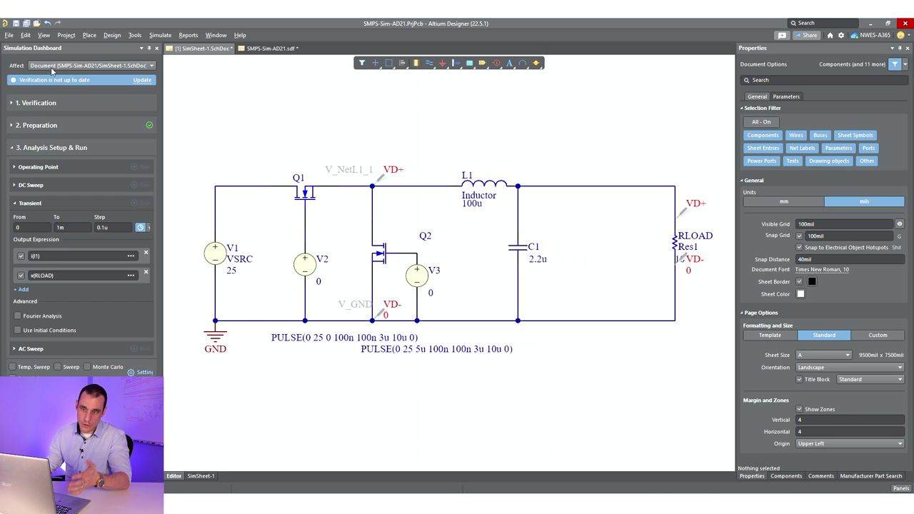
{"action": "left_click_drag", "start_coordinate": [65, 48], "coordinate": [400, 113]}
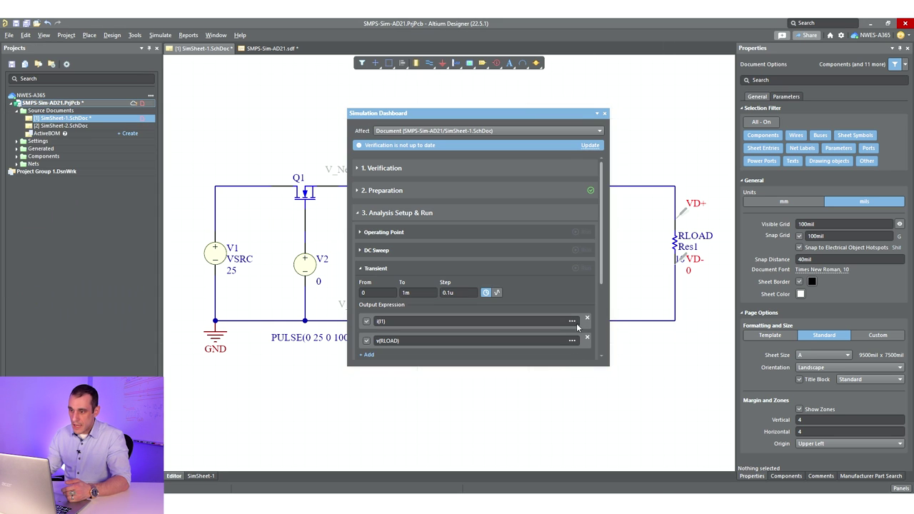
{"action": "left_click", "coordinate": [590, 147]}
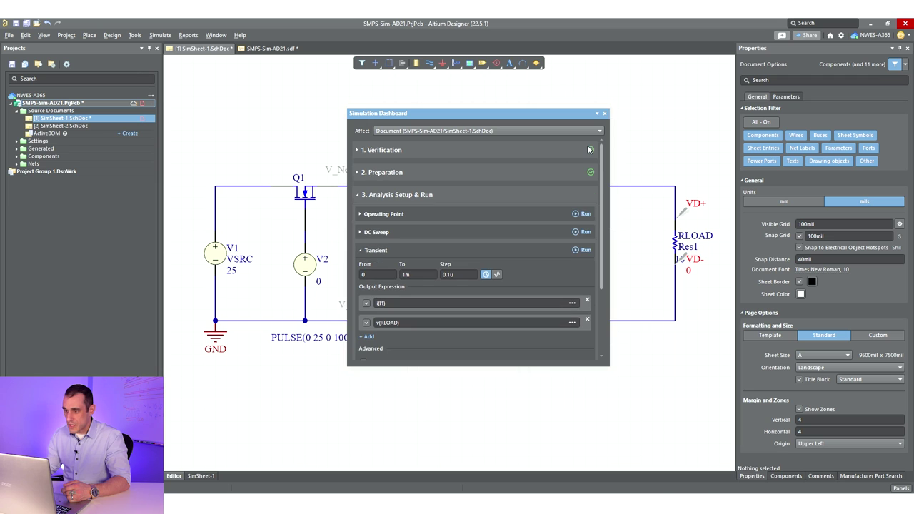
Step: Review verification, sources and analysis setup, then run the 0–1m, 0.1u-step transient analysis
{"action": "left_click", "coordinate": [360, 151]}
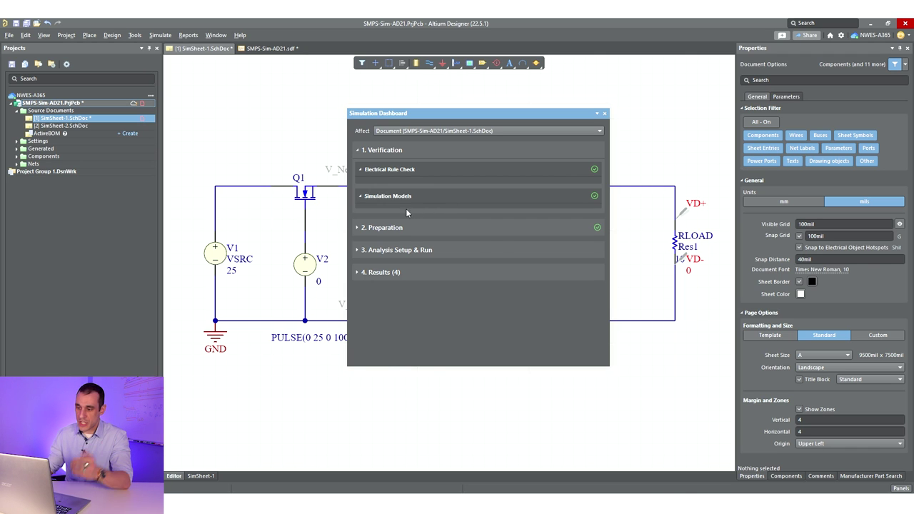
{"action": "left_click", "coordinate": [358, 229]}
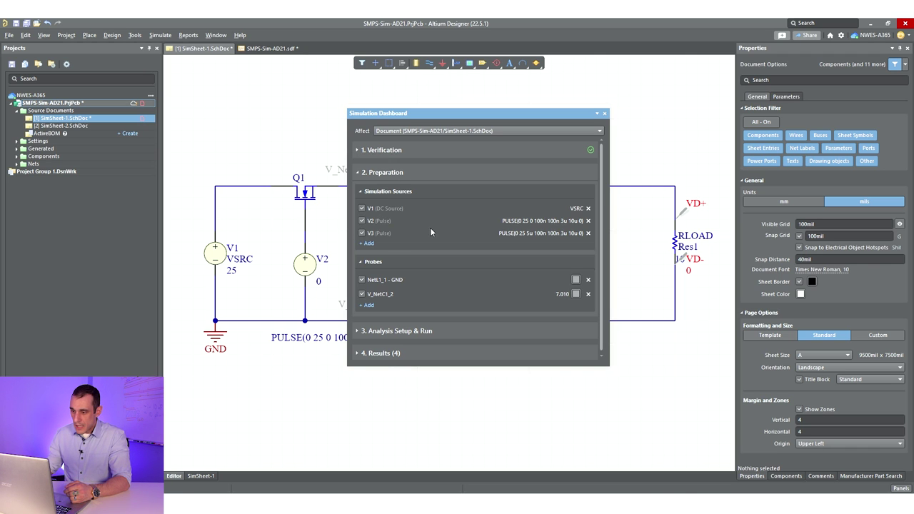
{"action": "left_click", "coordinate": [358, 173]}
{"action": "left_click", "coordinate": [359, 197]}
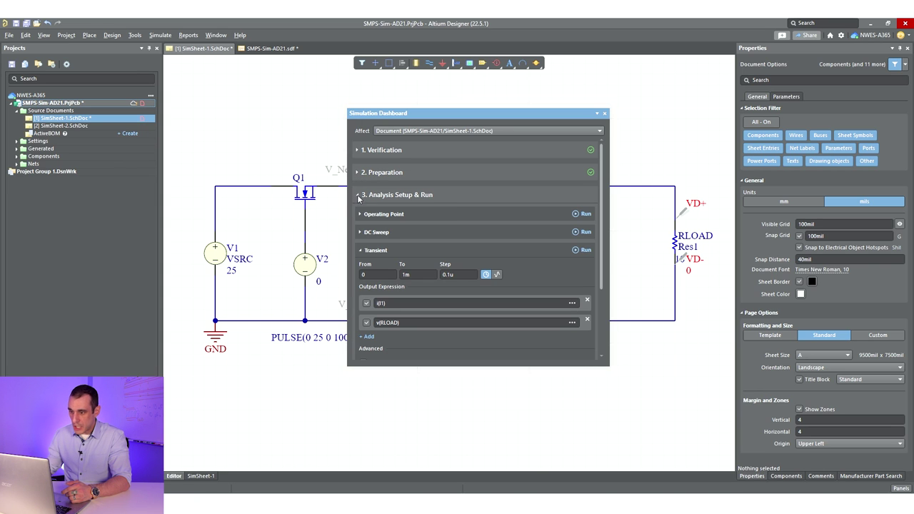
{"action": "scroll", "coordinate": [529, 227], "scroll_direction": "down", "scroll_amount": 2}
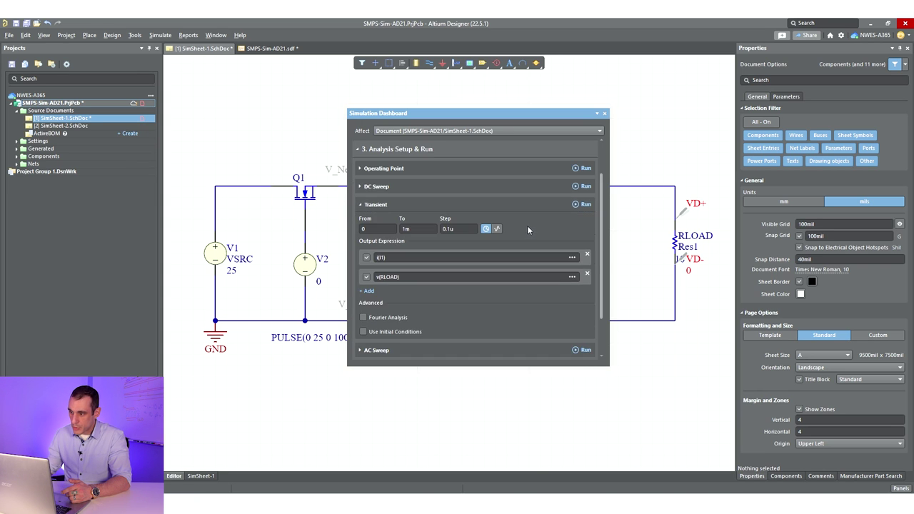
{"action": "scroll", "coordinate": [527, 225], "scroll_direction": "up", "scroll_amount": 1}
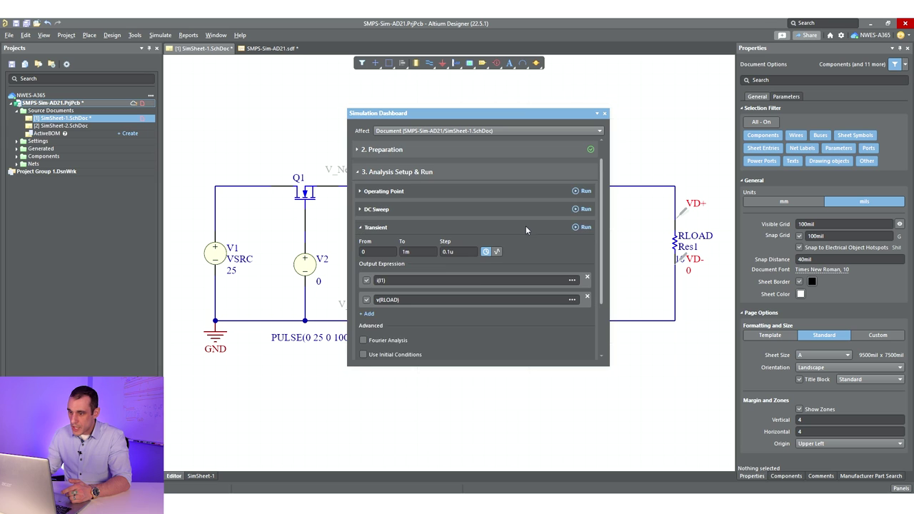
{"action": "left_click", "coordinate": [583, 228]}
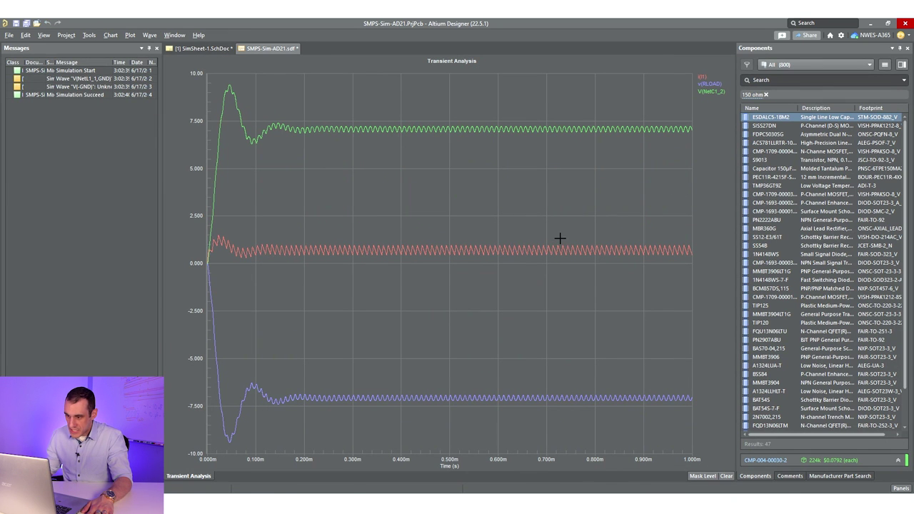
Step: Zoom into the I(1) current ripple, then fit the chart back to the full view
{"action": "left_click_drag", "start_coordinate": [561, 242], "coordinate": [535, 257]}
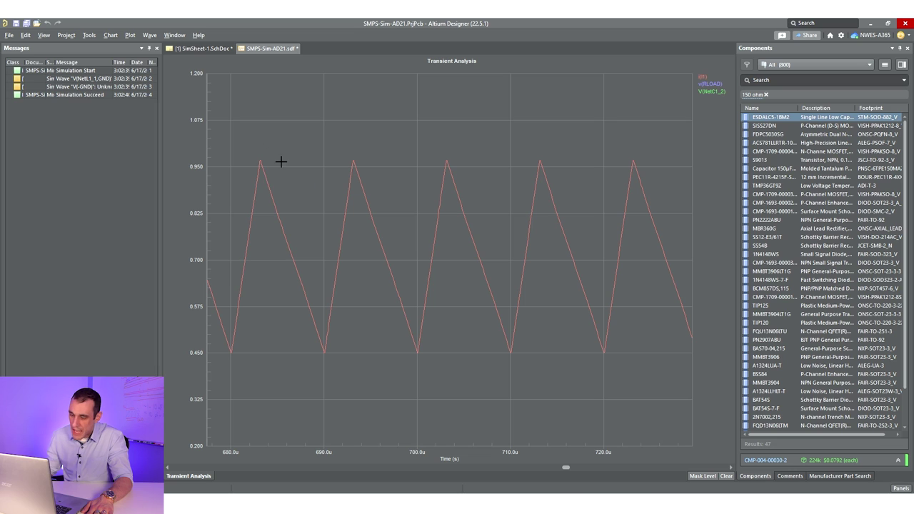
{"action": "right_click", "coordinate": [419, 223]}
{"action": "left_click", "coordinate": [465, 269]}
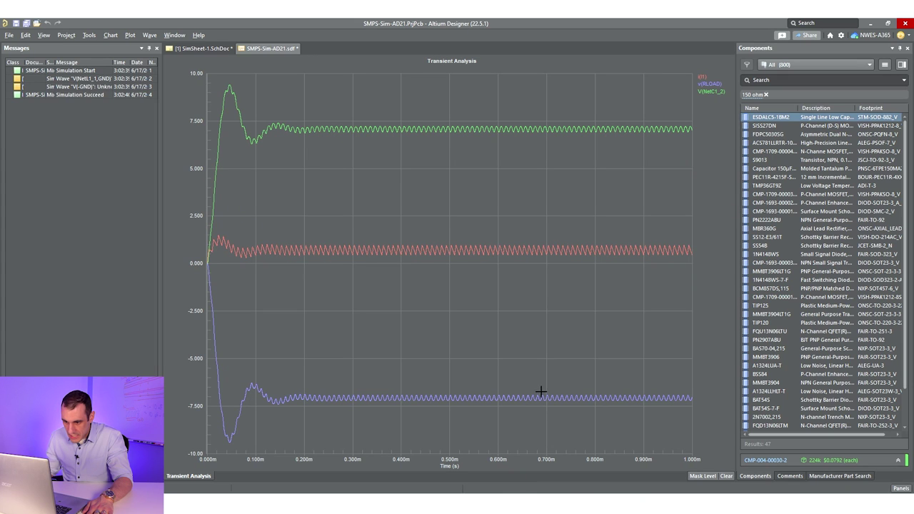
Step: Zoom repeatedly into the V(RLOAD) ripple cycles, then fit all three waveforms over the full run
{"action": "left_click_drag", "start_coordinate": [559, 390], "coordinate": [465, 409]}
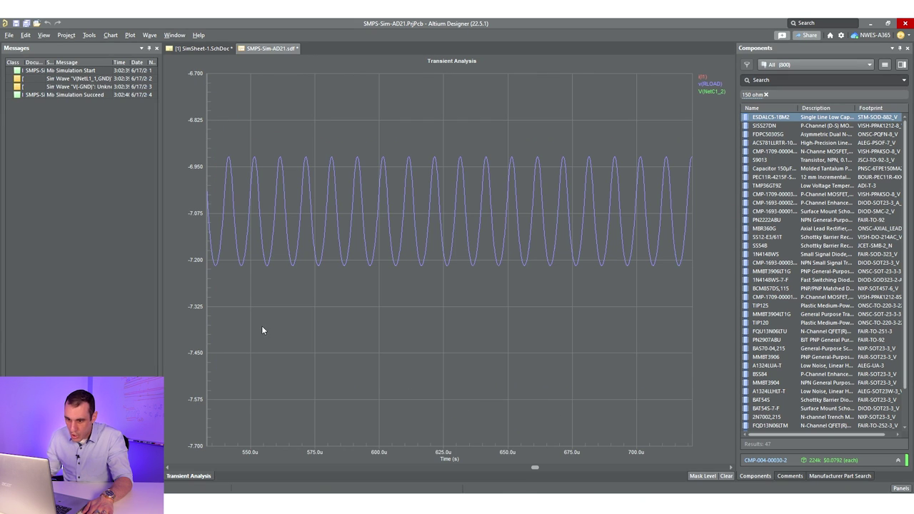
{"action": "right_click", "coordinate": [412, 233]}
{"action": "left_click", "coordinate": [443, 260]}
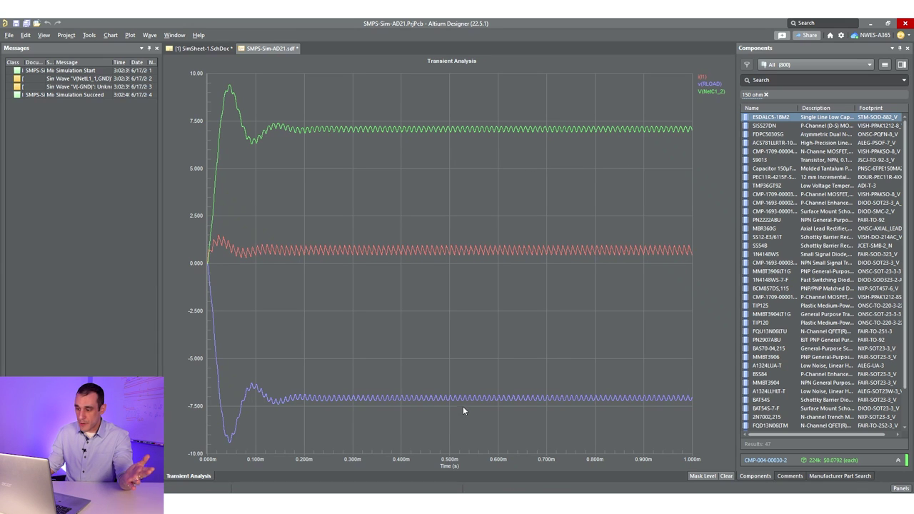
{"action": "mouse_move", "coordinate": [465, 408]}
{"action": "left_mouse_down"}
{"action": "mouse_move", "coordinate": [504, 404]}
{"action": "mouse_move", "coordinate": [512, 388]}
{"action": "mouse_move", "coordinate": [503, 388]}
{"action": "left_mouse_up"}
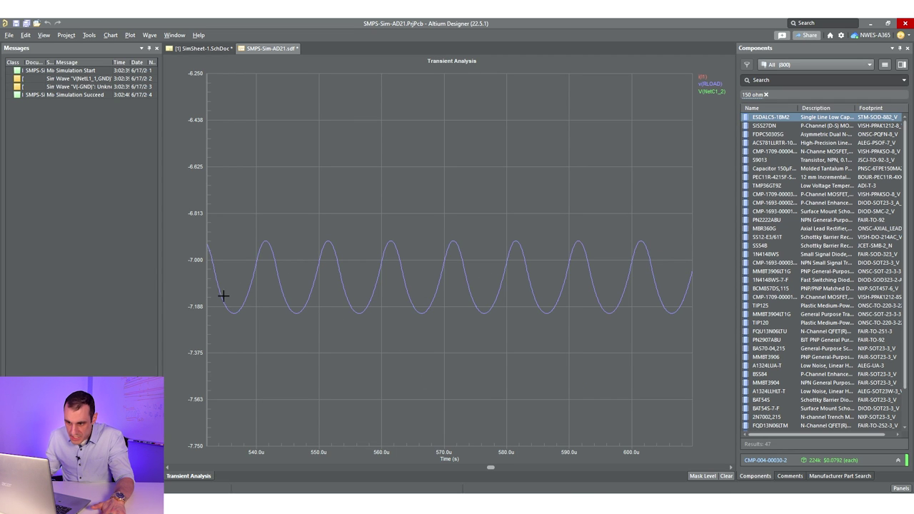
{"action": "left_click_drag", "start_coordinate": [218, 323], "coordinate": [407, 235]}
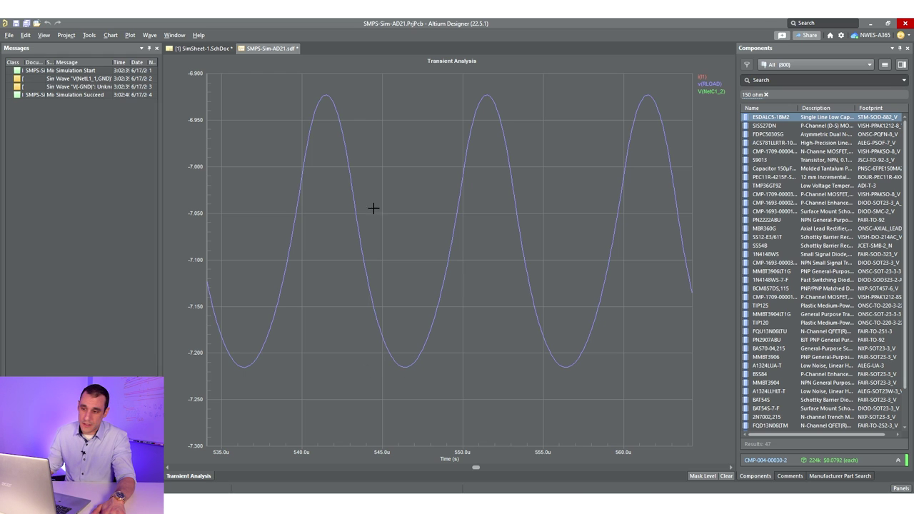
{"action": "right_click", "coordinate": [283, 96]}
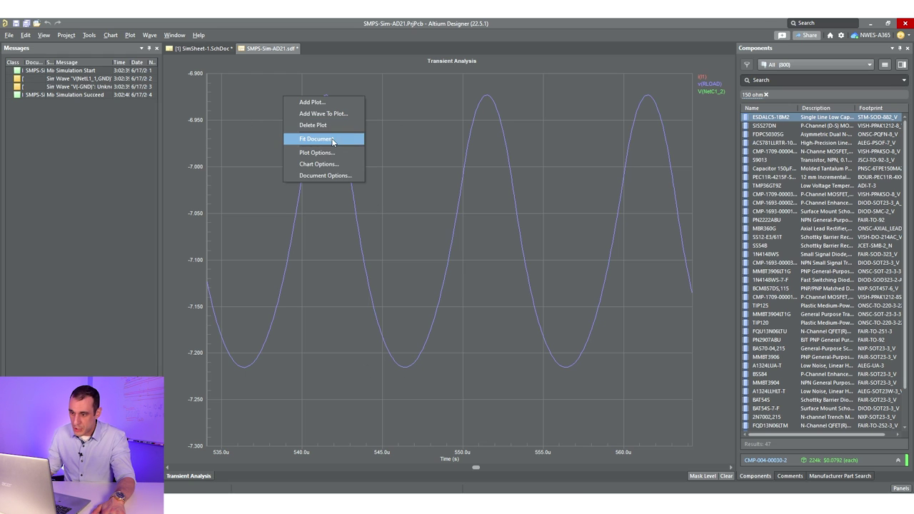
{"action": "left_click", "coordinate": [332, 140]}
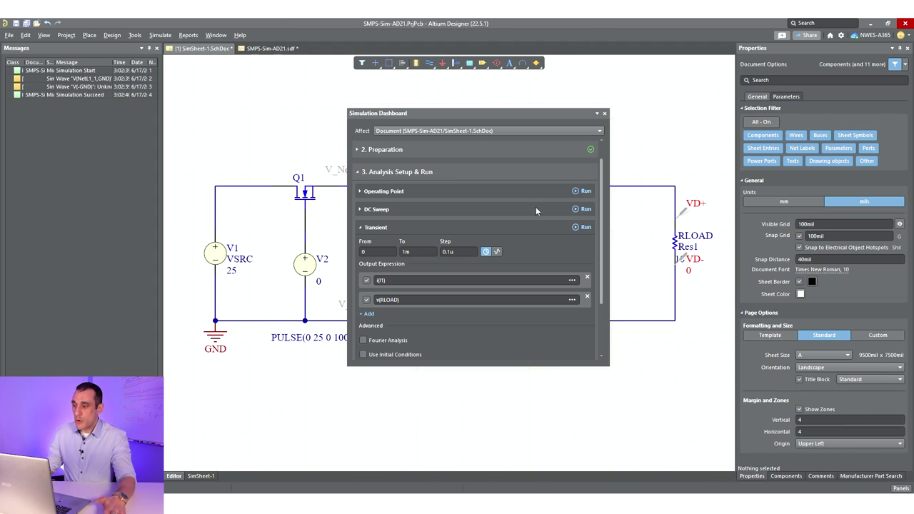
Step: Dock the Simulation Dashboard on the left and recheck the V(RLOAD) ripple in the results
{"action": "left_click_drag", "start_coordinate": [535, 117], "coordinate": [114, 227]}
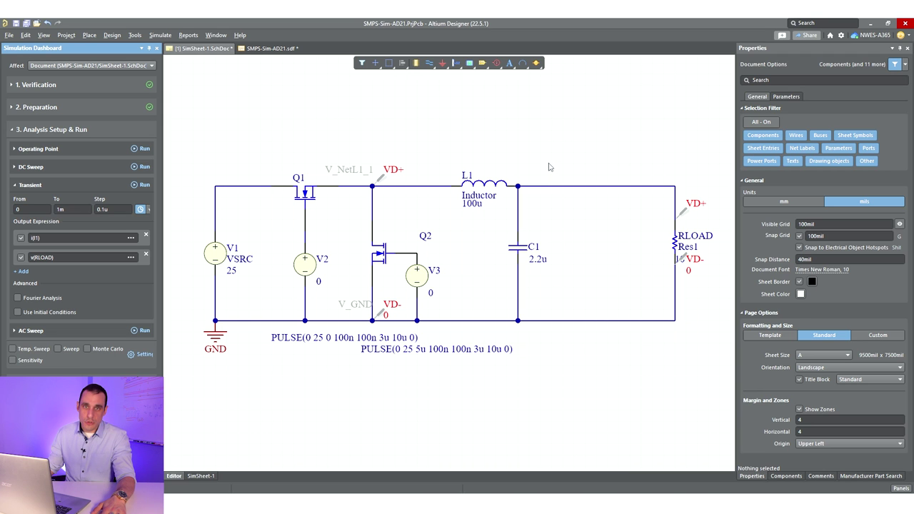
{"action": "left_click", "coordinate": [270, 48]}
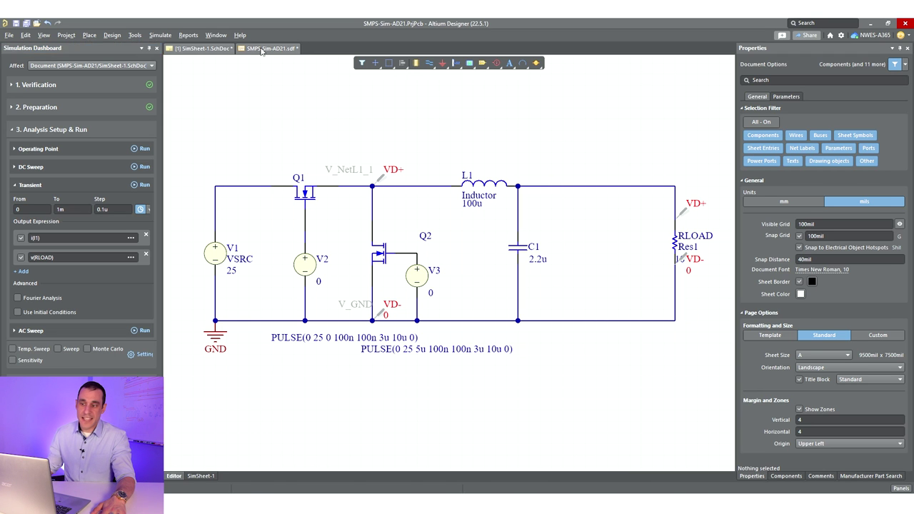
{"action": "left_click_drag", "start_coordinate": [473, 407], "coordinate": [534, 391]}
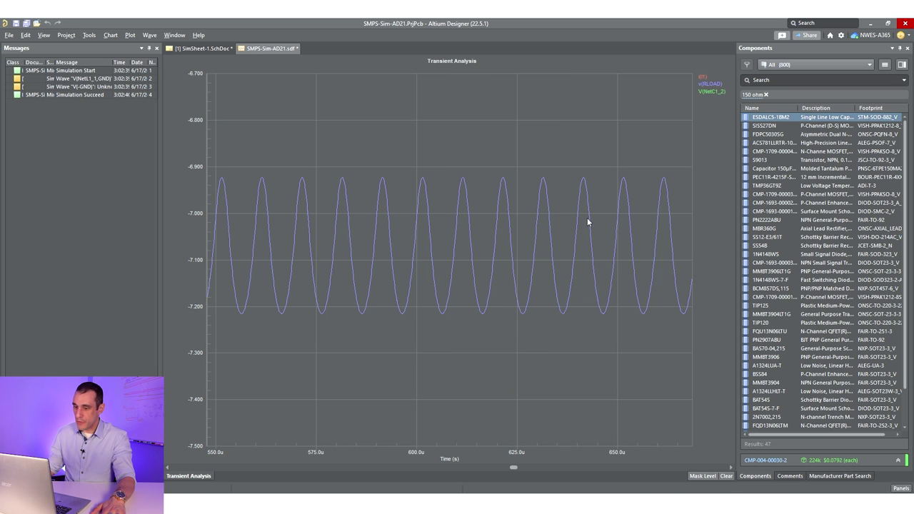
{"action": "right_click", "coordinate": [510, 222]}
{"action": "left_click", "coordinate": [545, 264]}
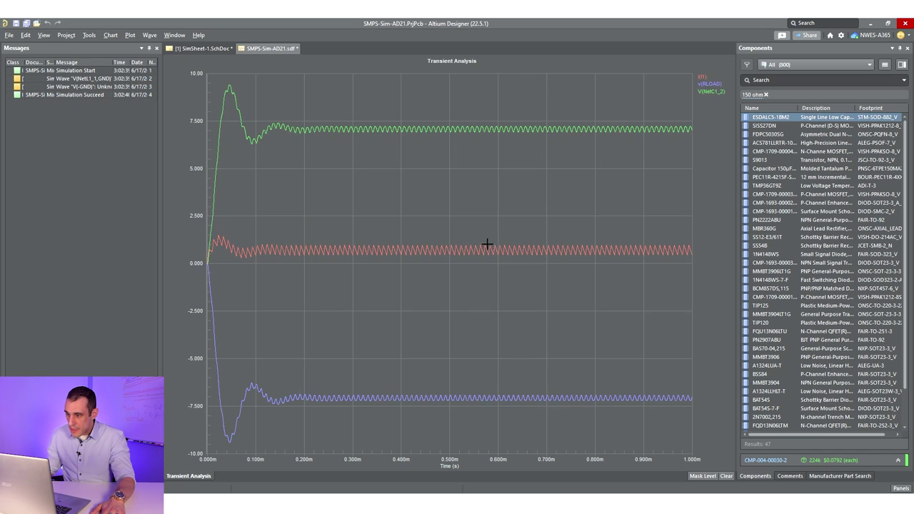
Step: Zoom into the I(1) ripple, fit the traces back, and return to SimSheet-1.SchDoc
{"action": "left_click_drag", "start_coordinate": [493, 236], "coordinate": [438, 260]}
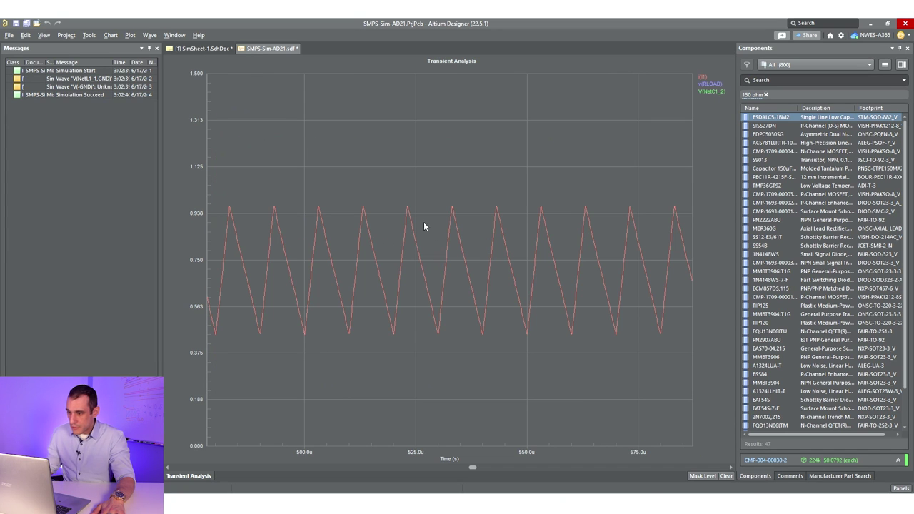
{"action": "right_click", "coordinate": [387, 216]}
{"action": "left_click", "coordinate": [421, 259]}
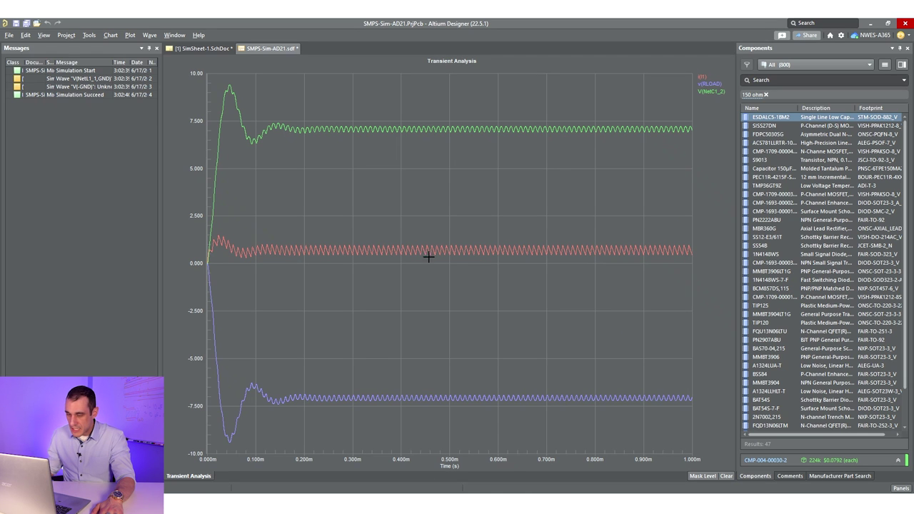
{"action": "left_click", "coordinate": [207, 49]}
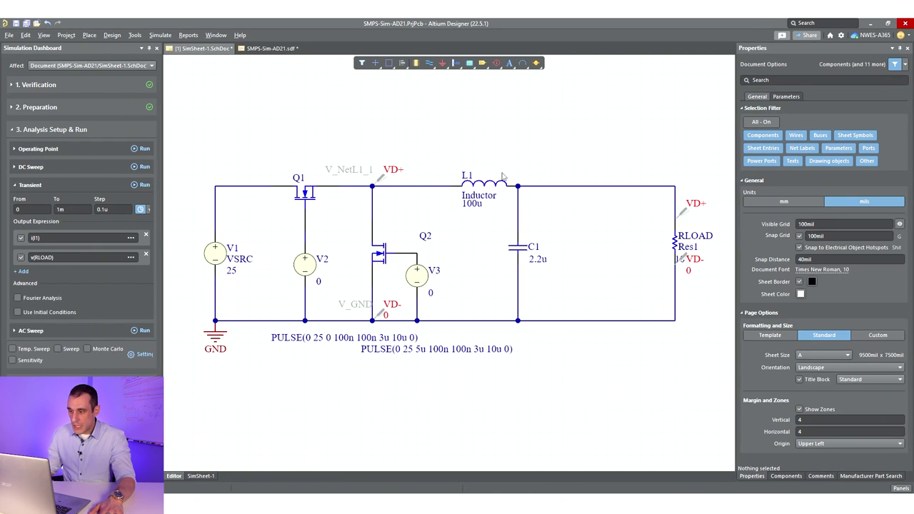
Step: Edit L1's value label in place from 100u to 300u, then rerun the Transient analysis
{"action": "left_click", "coordinate": [491, 184]}
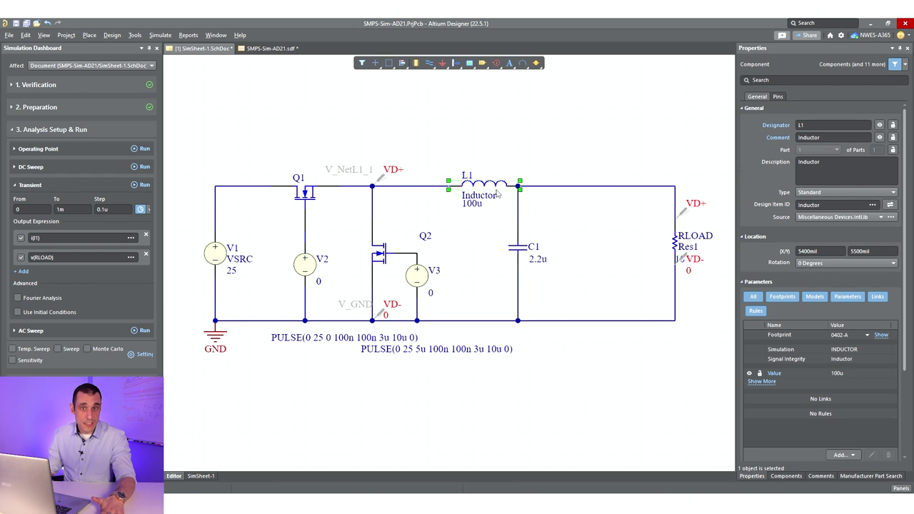
{"action": "left_click", "coordinate": [493, 134]}
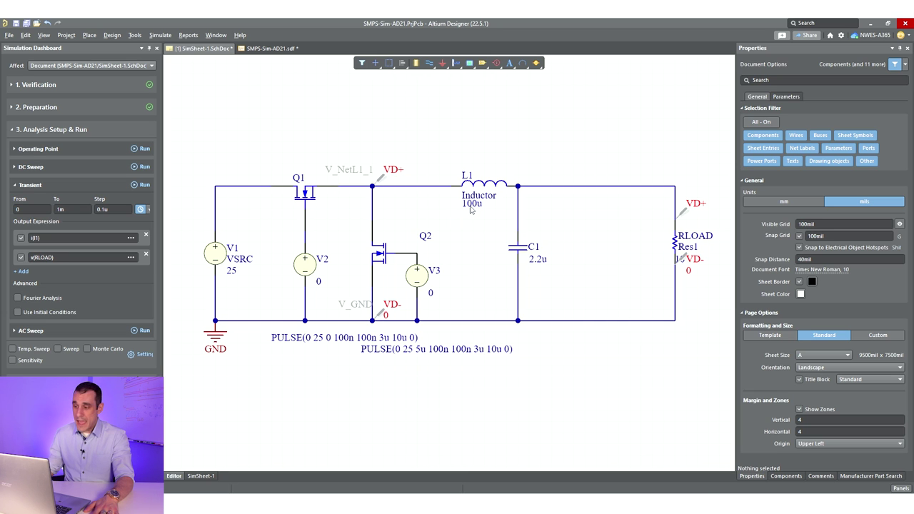
{"action": "left_click", "coordinate": [469, 204]}
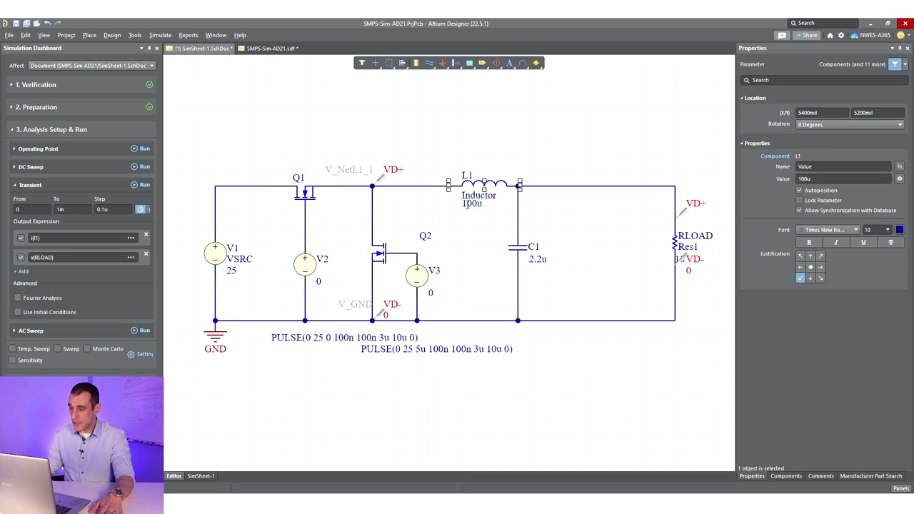
{"action": "left_click", "coordinate": [469, 205]}
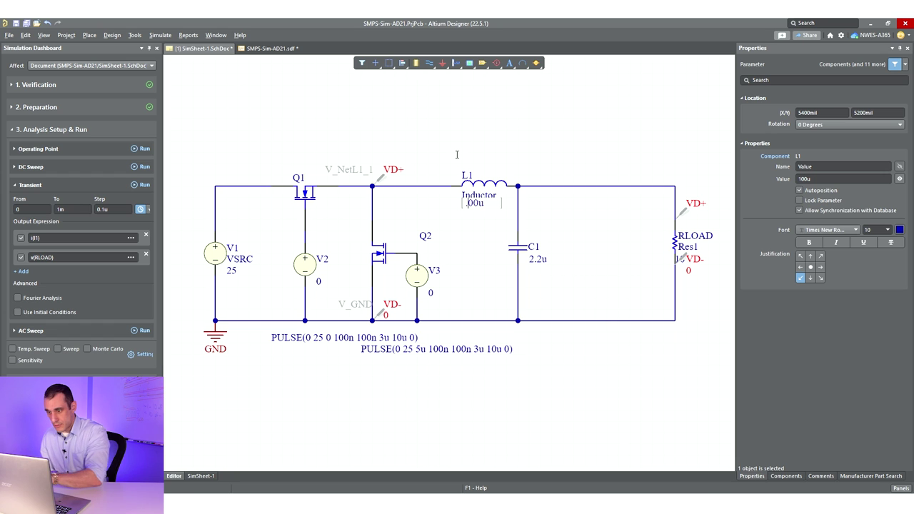
{"action": "key", "text": "Delete"}
{"action": "type", "text": "3"}
{"action": "key", "text": "Return"}
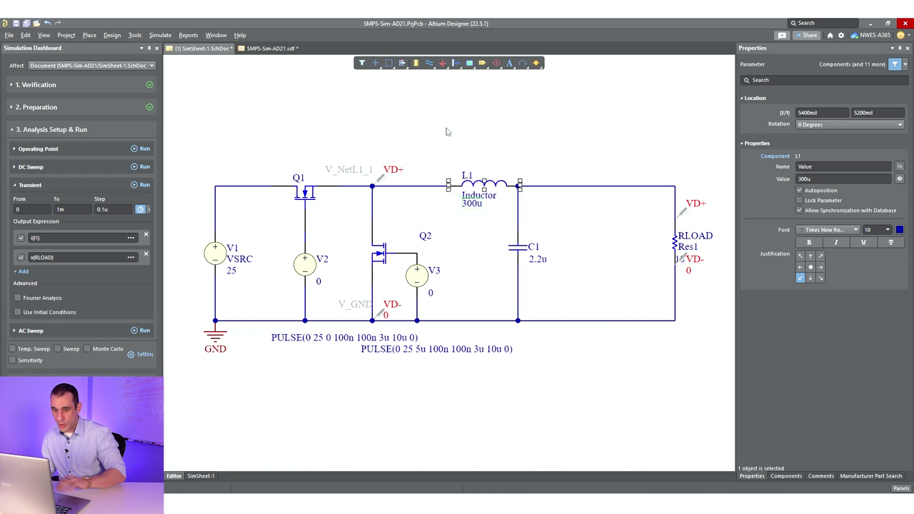
{"action": "left_click", "coordinate": [447, 131]}
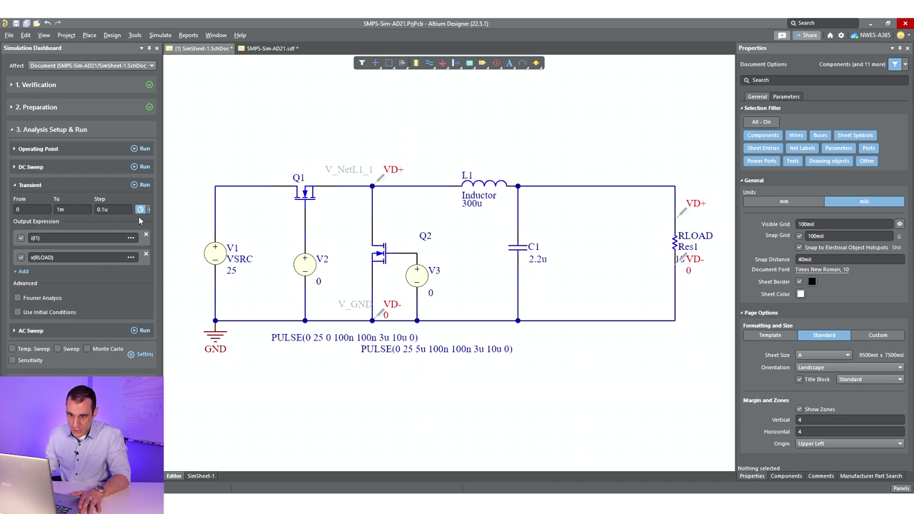
{"action": "left_click", "coordinate": [141, 185]}
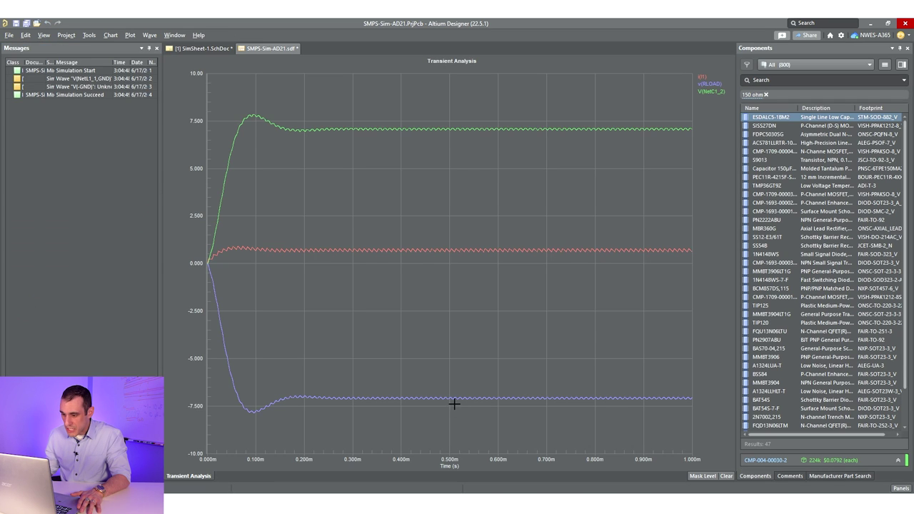
Step: Zoom into the V(RLOAD) ripple cycles with the 300u inductor, then return to the schematic
{"action": "left_click_drag", "start_coordinate": [462, 394], "coordinate": [500, 404]}
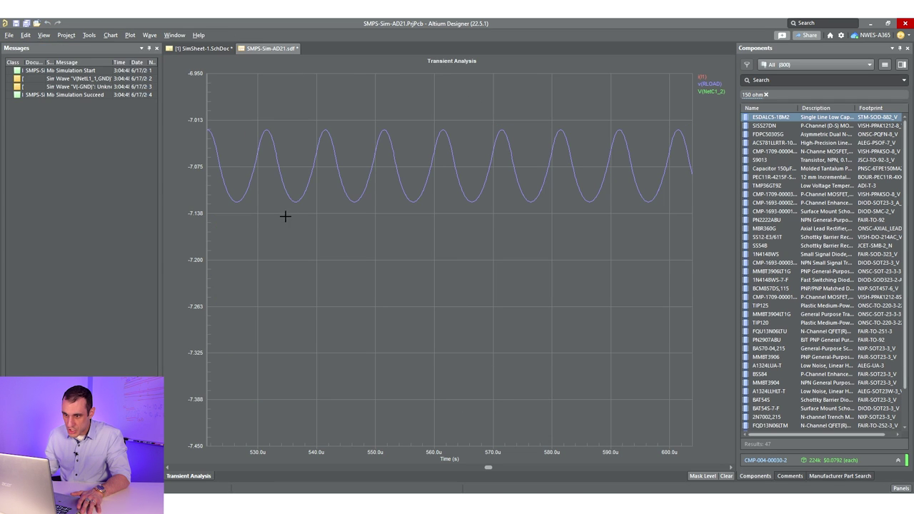
{"action": "left_click_drag", "start_coordinate": [286, 221], "coordinate": [505, 110]}
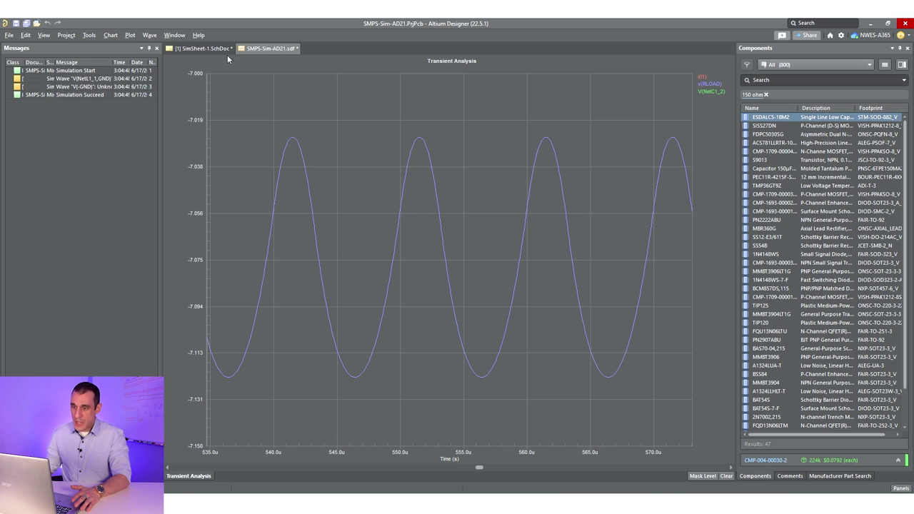
{"action": "left_click", "coordinate": [203, 49]}
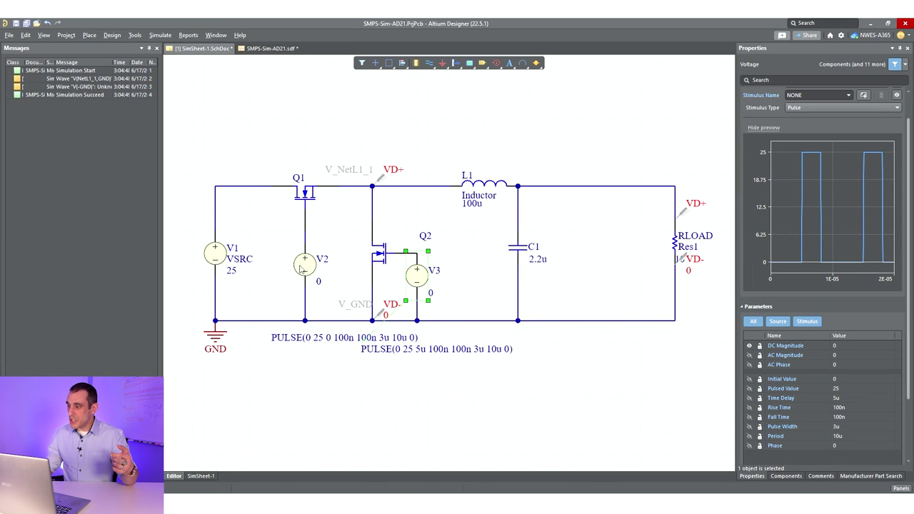
Step: View V2's pulse settings, fit the transient chart to full waveforms, and return to SimSheet-1.SchDoc
{"action": "left_click", "coordinate": [301, 269]}
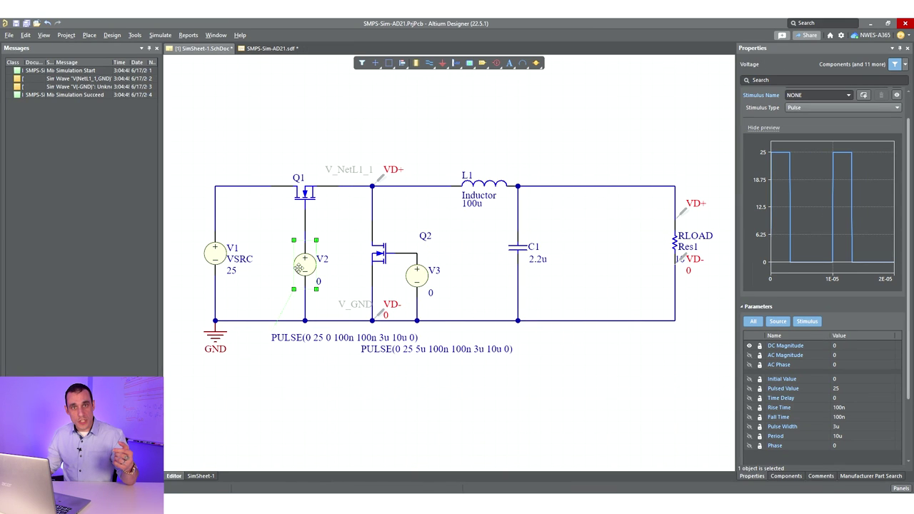
{"action": "left_click", "coordinate": [262, 51]}
{"action": "right_click", "coordinate": [420, 272]}
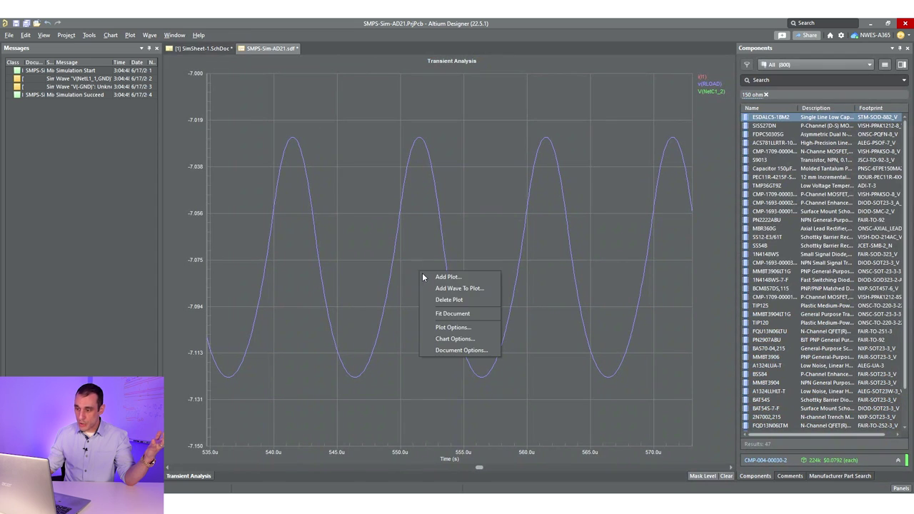
{"action": "left_click", "coordinate": [444, 315]}
{"action": "left_click", "coordinate": [192, 49]}
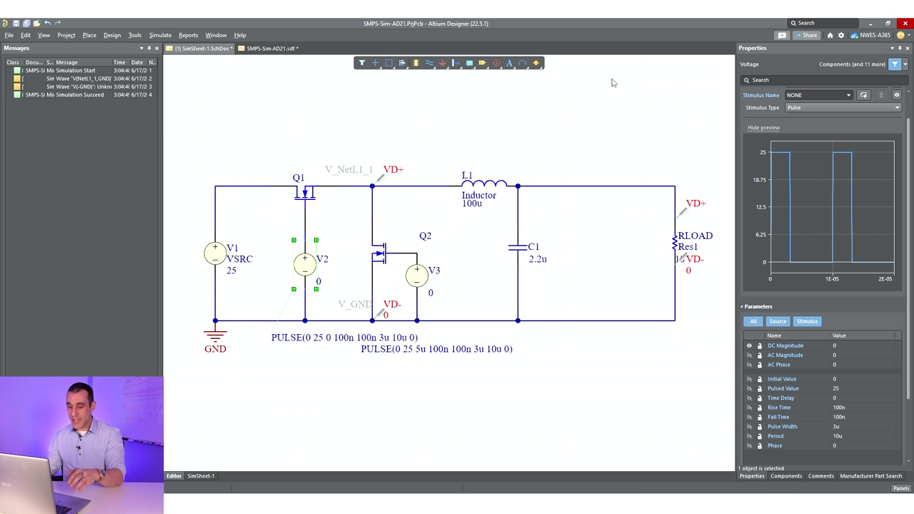
Step: Duplicate inductor L1 and capacitor C1 and place the copies beside RLOAD
{"action": "left_click", "coordinate": [492, 187]}
{"action": "left_click", "coordinate": [520, 254], "text": "shift"}
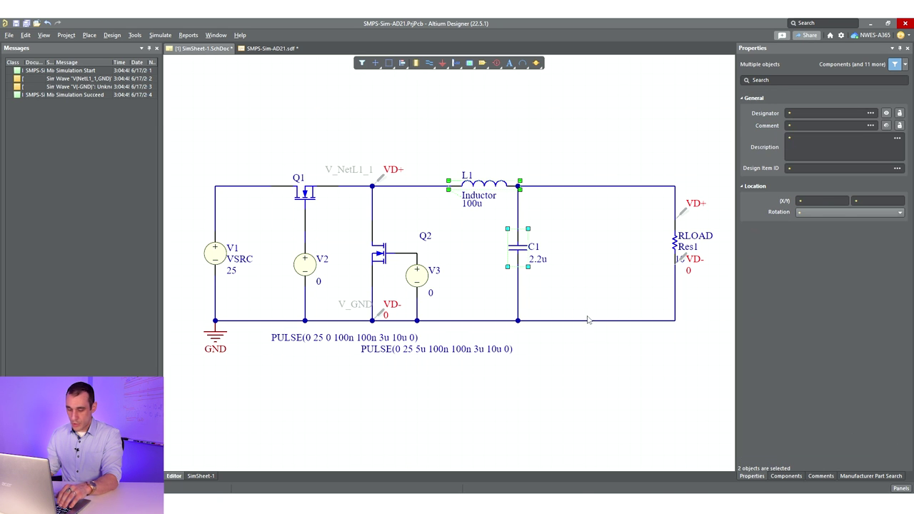
{"action": "key", "text": "ctrl+v"}
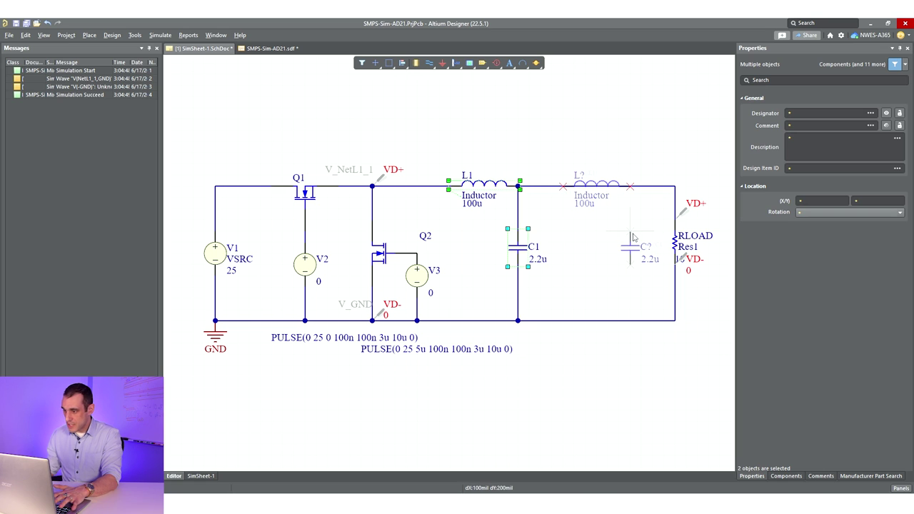
{"action": "left_click", "coordinate": [633, 238]}
{"action": "left_click", "coordinate": [639, 135]}
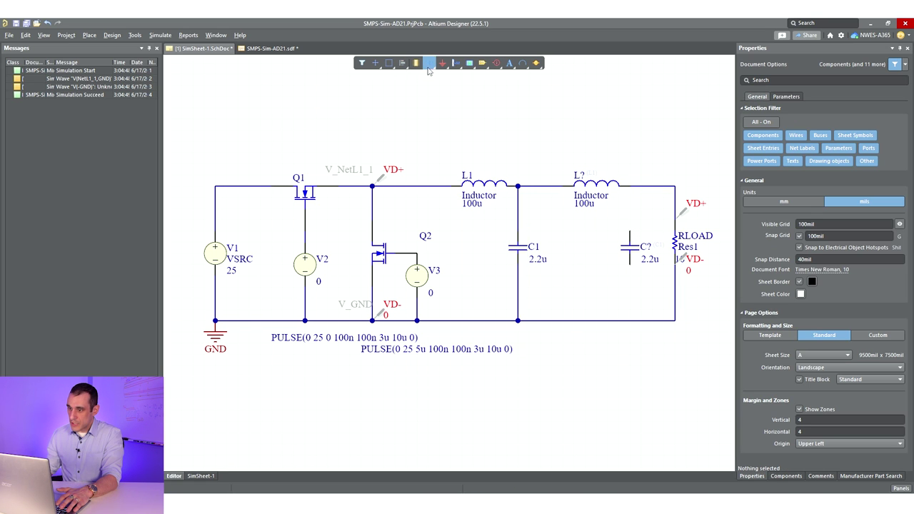
Step: Wire the new inductor's output to the new capacitor and the capacitor down to ground
{"action": "left_click", "coordinate": [429, 67]}
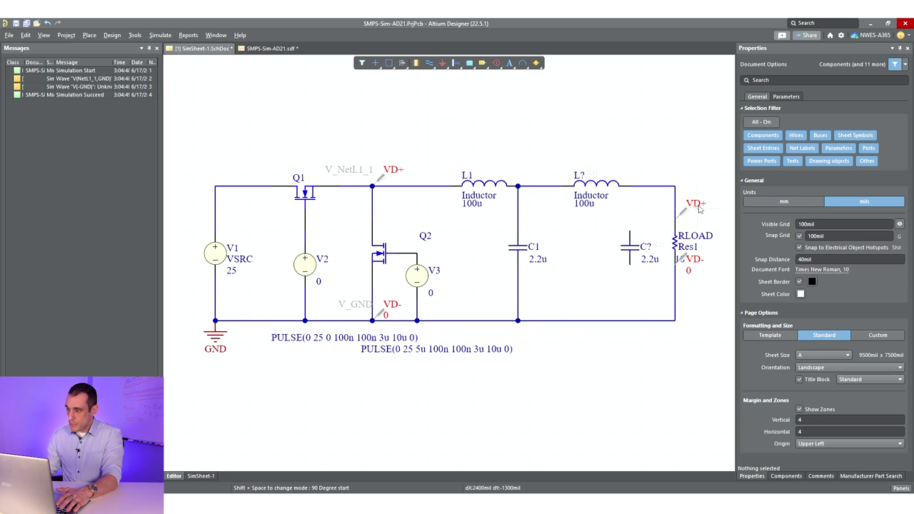
{"action": "left_click", "coordinate": [629, 187]}
{"action": "left_click", "coordinate": [630, 240]}
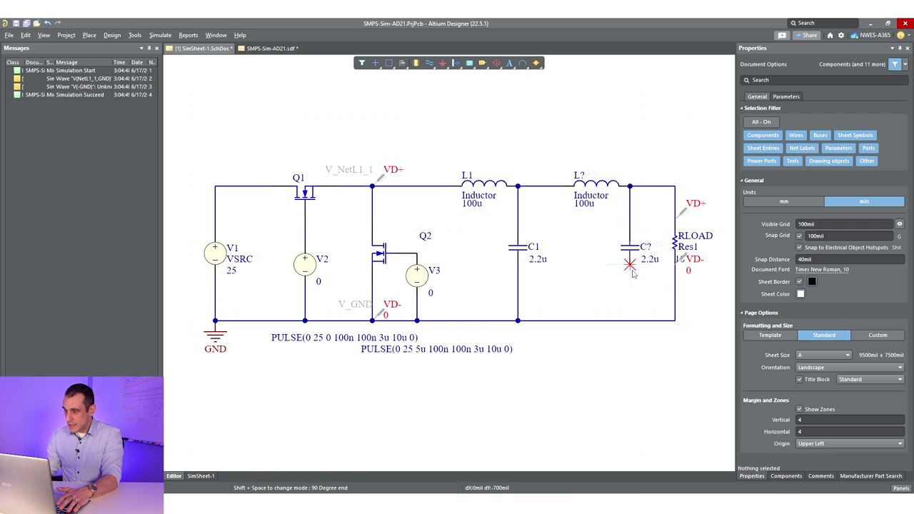
{"action": "left_click", "coordinate": [630, 321]}
{"action": "key", "text": "Escape"}
Step: Set the new inductor's value to 6.8u
{"action": "left_click", "coordinate": [587, 205]}
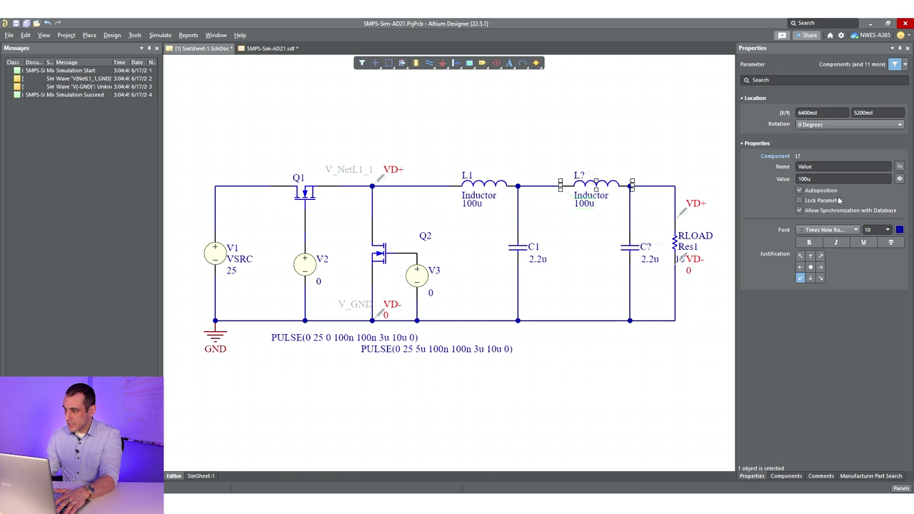
{"action": "double_click", "coordinate": [805, 178]}
{"action": "type", "text": "6.8u"}
{"action": "key", "text": "Return"}
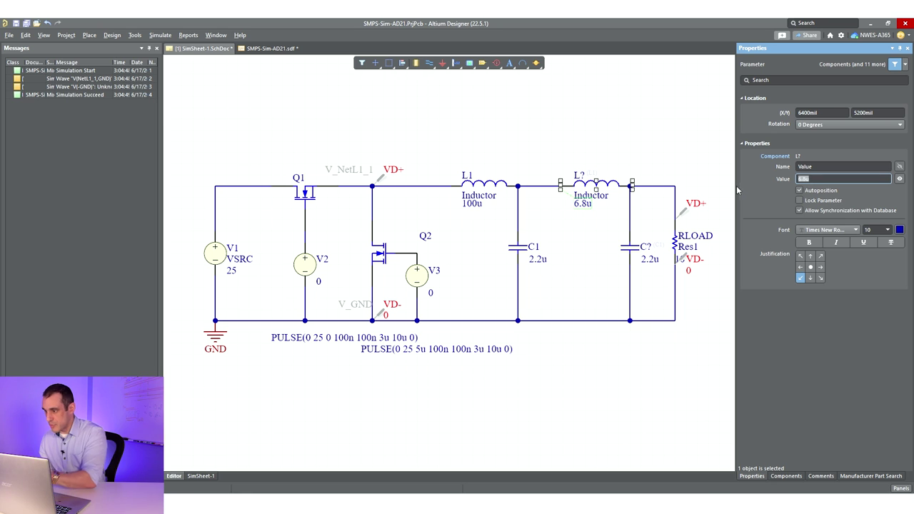
Step: Keep the new capacitor at 2.2u and rename its designator to C2
{"action": "left_click", "coordinate": [646, 259]}
{"action": "double_click", "coordinate": [804, 178]}
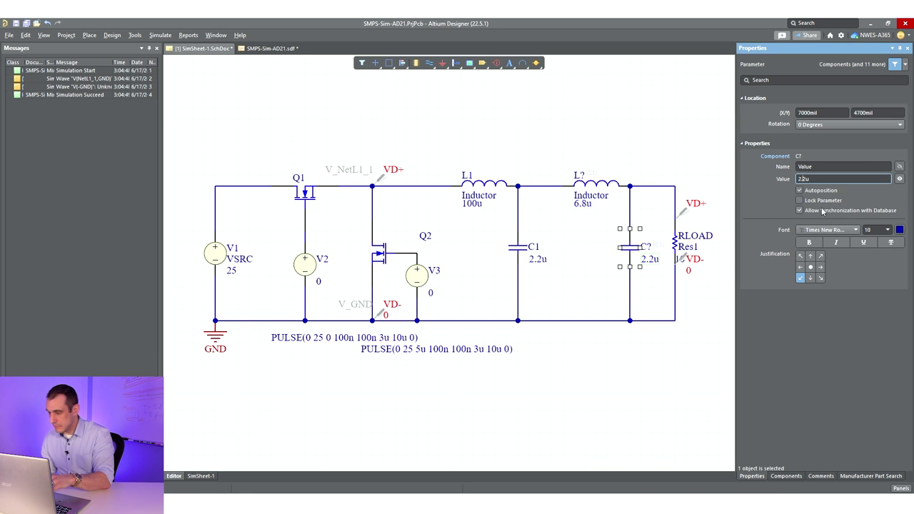
{"action": "left_click", "coordinate": [596, 281]}
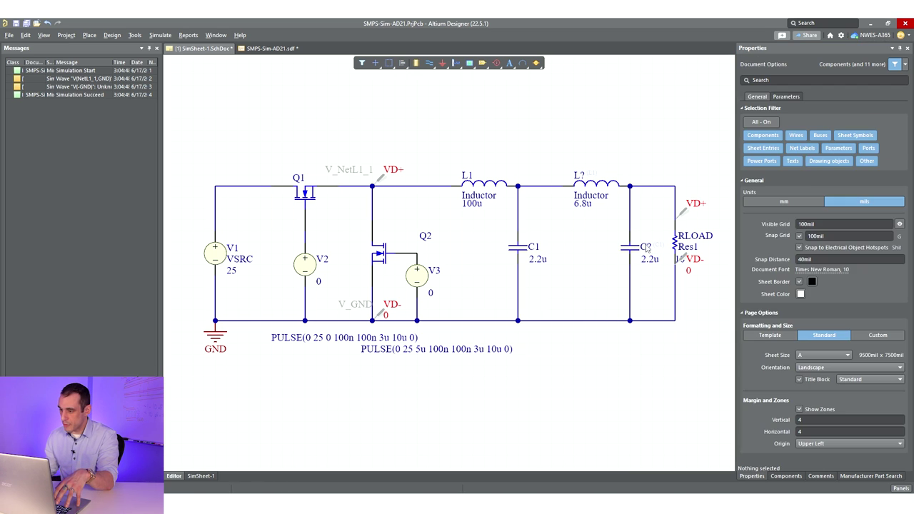
{"action": "left_click", "coordinate": [648, 247]}
{"action": "double_click", "coordinate": [834, 178]}
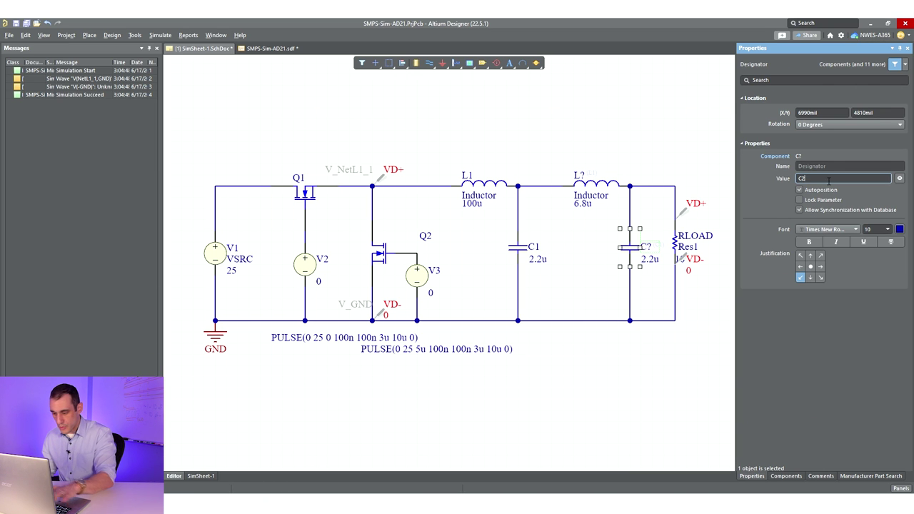
{"action": "type", "text": "C2"}
{"action": "left_click", "coordinate": [584, 226]}
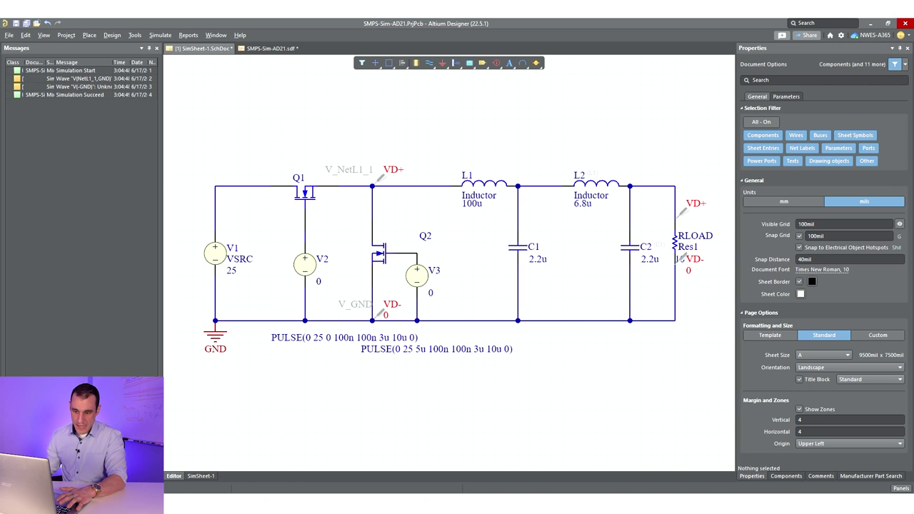
{"action": "left_click", "coordinate": [43, 482]}
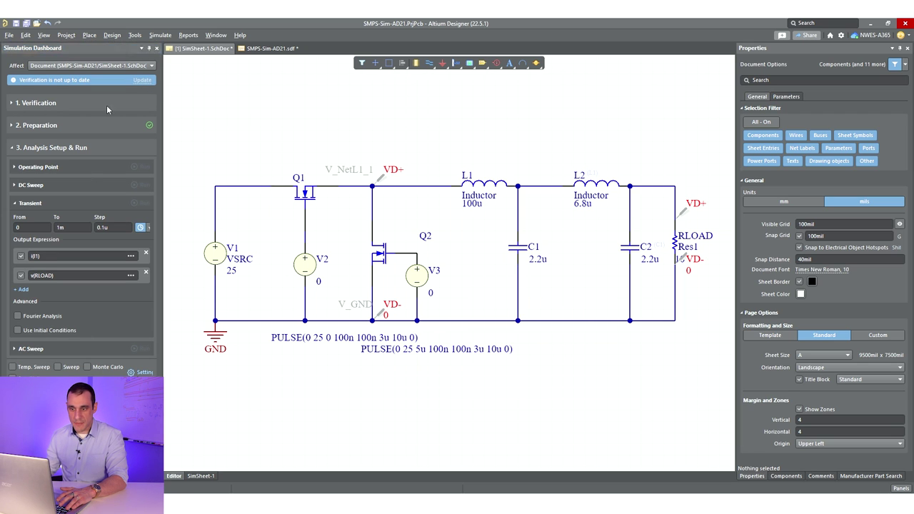
Step: Update verification, rerun the Transient analysis with the L2/C2 stage, and return to SimSheet-1.SchDoc
{"action": "left_click", "coordinate": [145, 81]}
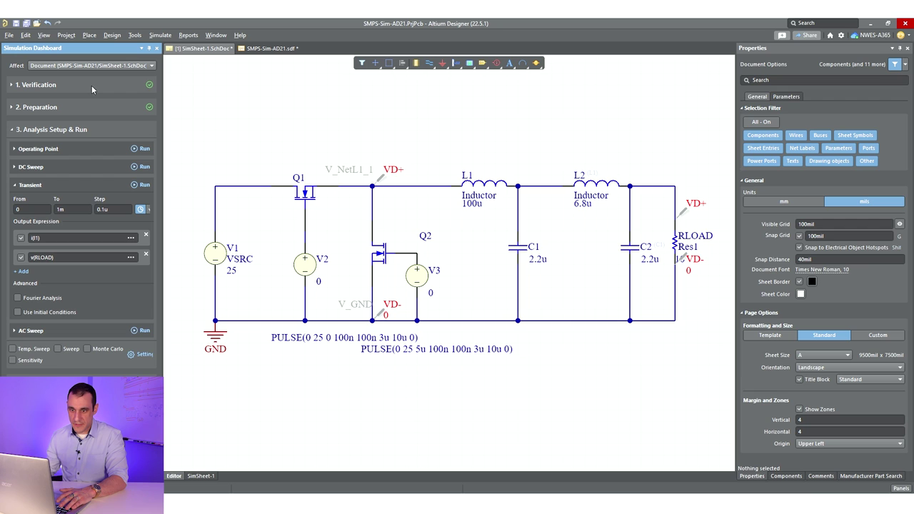
{"action": "left_click", "coordinate": [17, 86]}
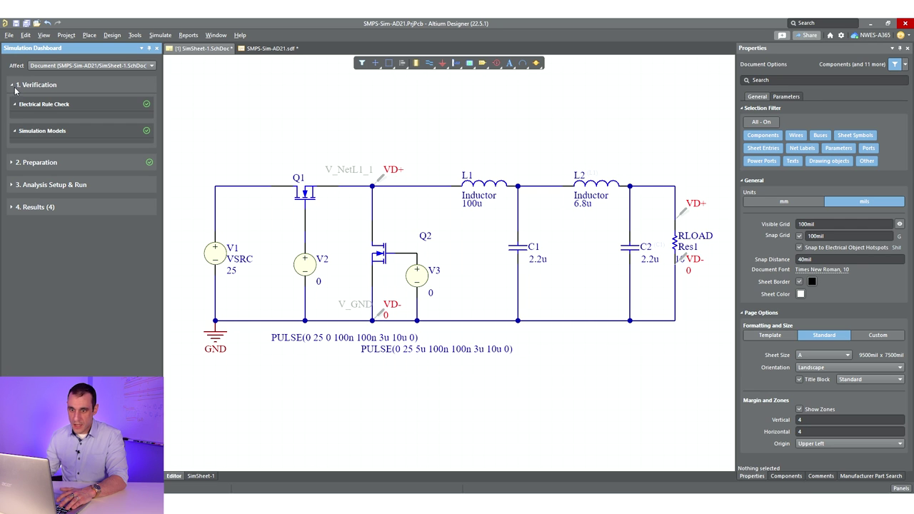
{"action": "left_click", "coordinate": [41, 187]}
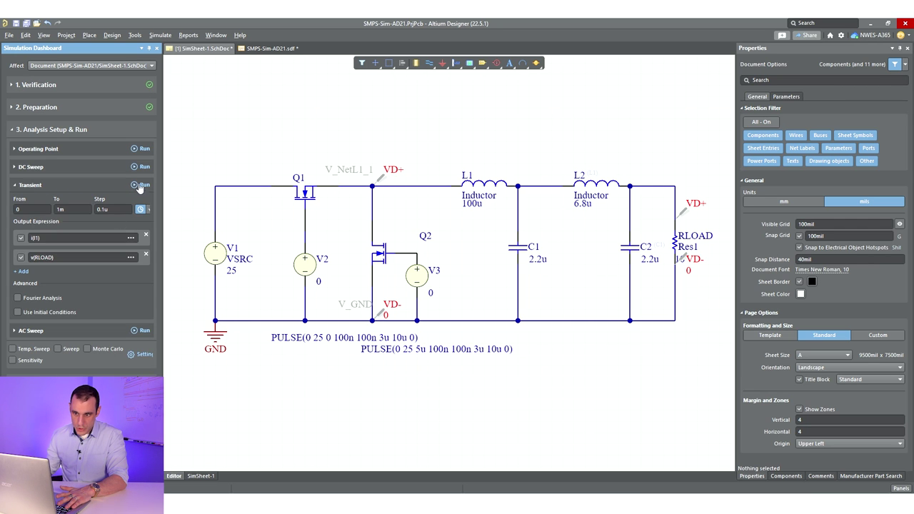
{"action": "left_click", "coordinate": [143, 185]}
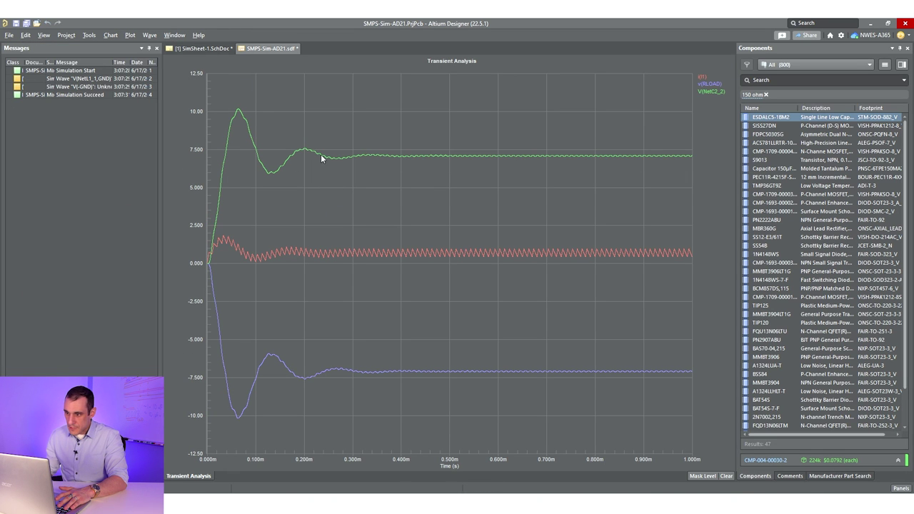
{"action": "left_click", "coordinate": [219, 49]}
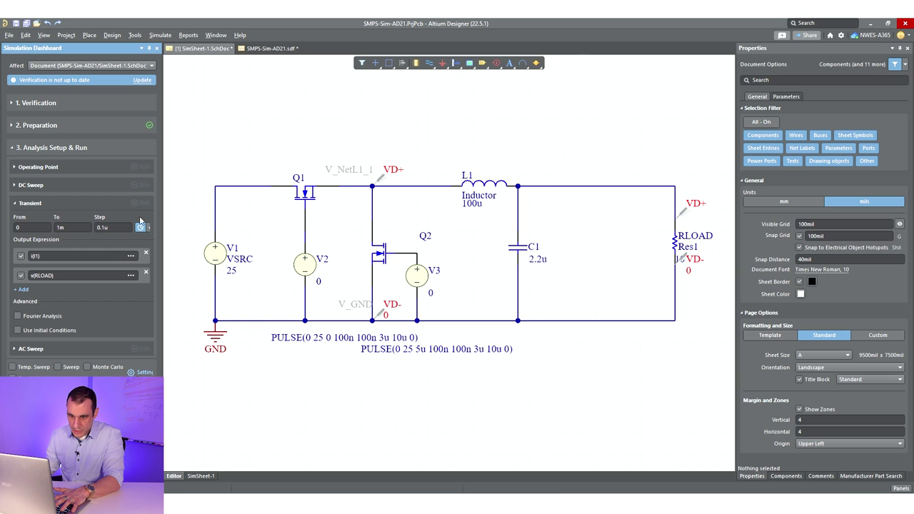
{"action": "left_click", "coordinate": [143, 81]}
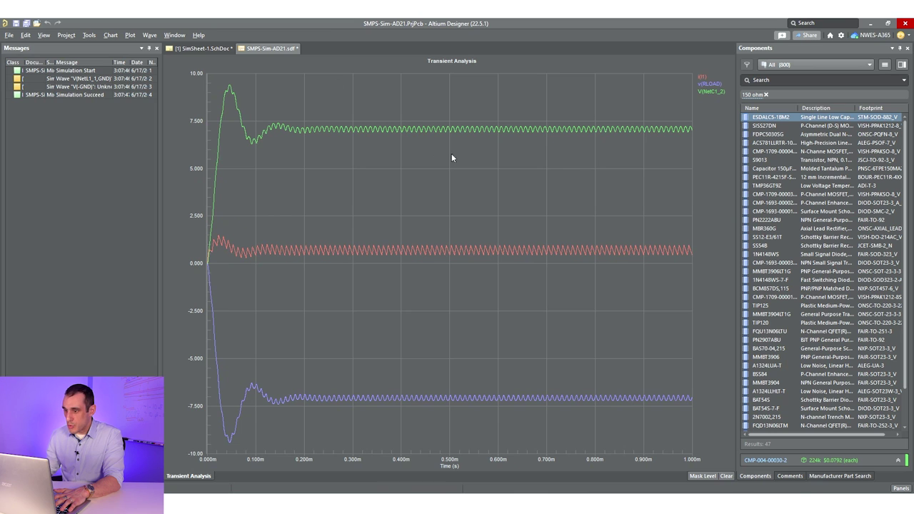
{"action": "left_click", "coordinate": [200, 48]}
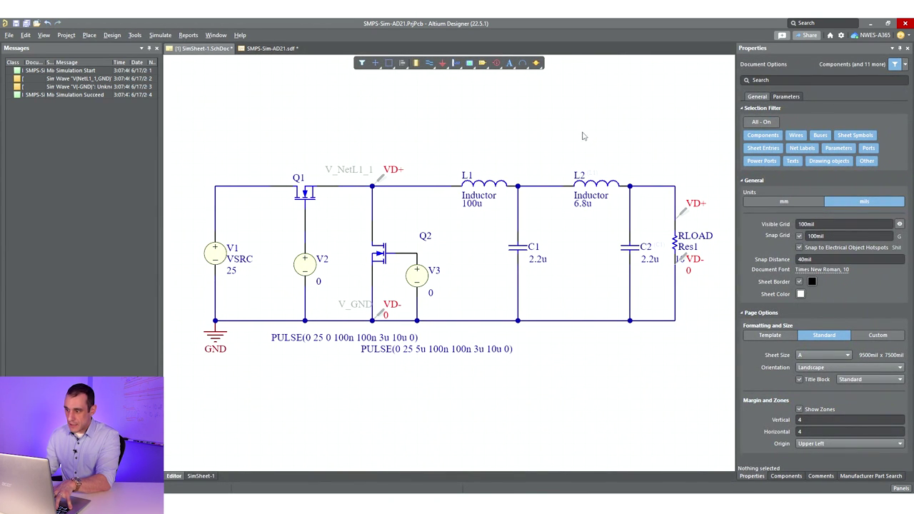
Step: Rerun the transient simulation, zoom into the blue output ripple, then fit the plot
{"action": "left_click", "coordinate": [57, 465]}
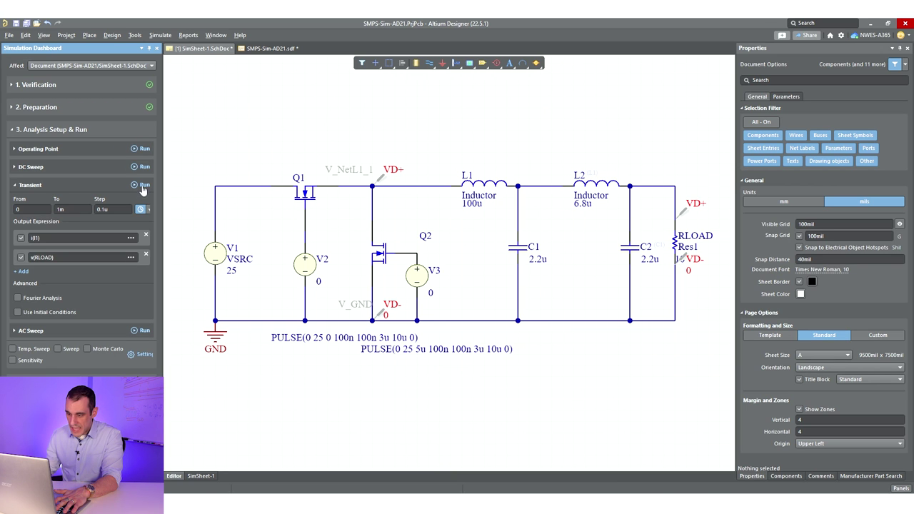
{"action": "left_click", "coordinate": [143, 186]}
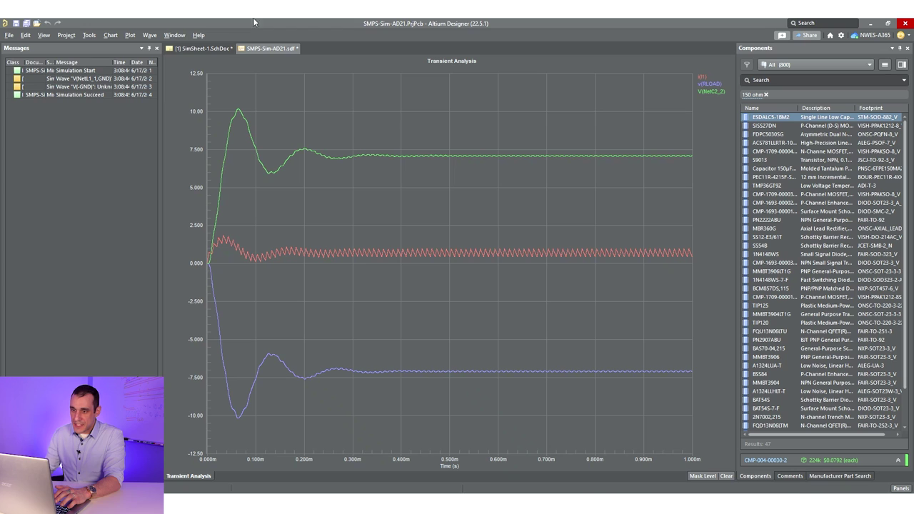
{"action": "left_click_drag", "start_coordinate": [633, 370], "coordinate": [553, 375]}
{"action": "left_click_drag", "start_coordinate": [241, 293], "coordinate": [455, 216]}
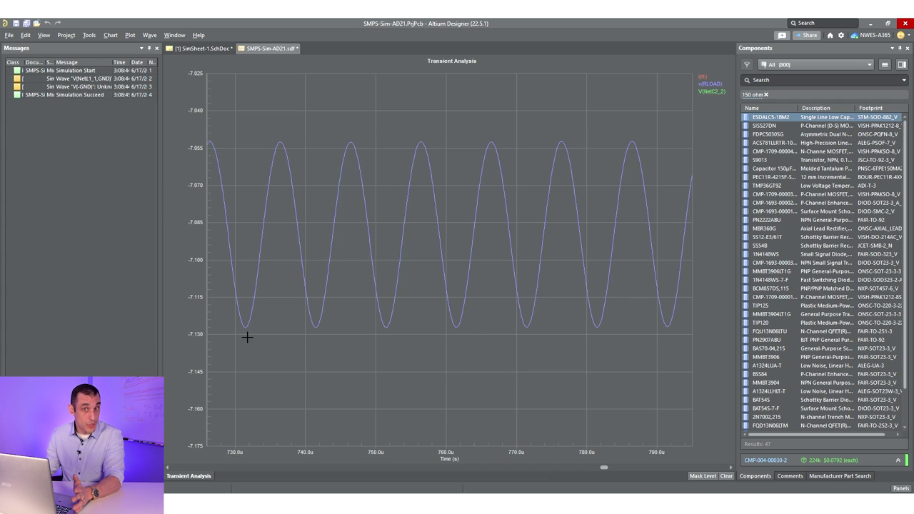
{"action": "key", "text": "ctrl+Page_Down"}
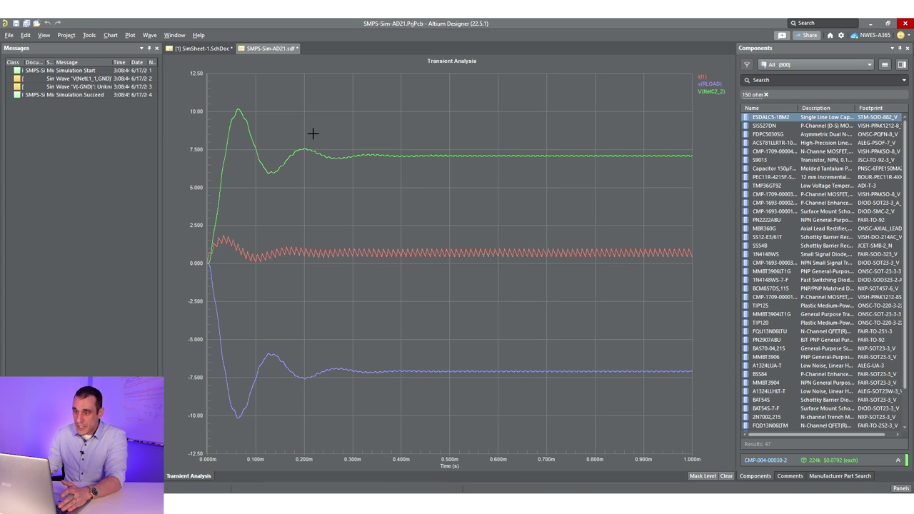
Step: Back in the schematic, change inductor L2's value from 6.8u to 68u
{"action": "left_click", "coordinate": [195, 49]}
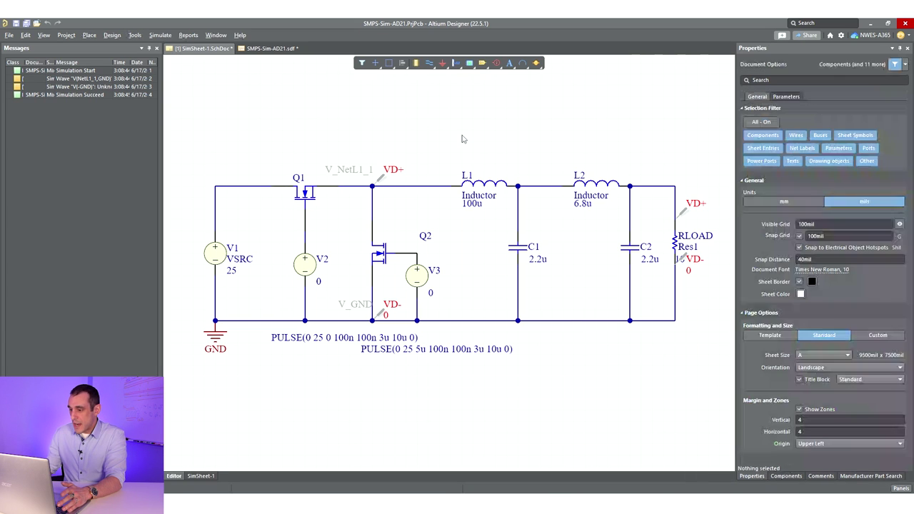
{"action": "left_click", "coordinate": [584, 204]}
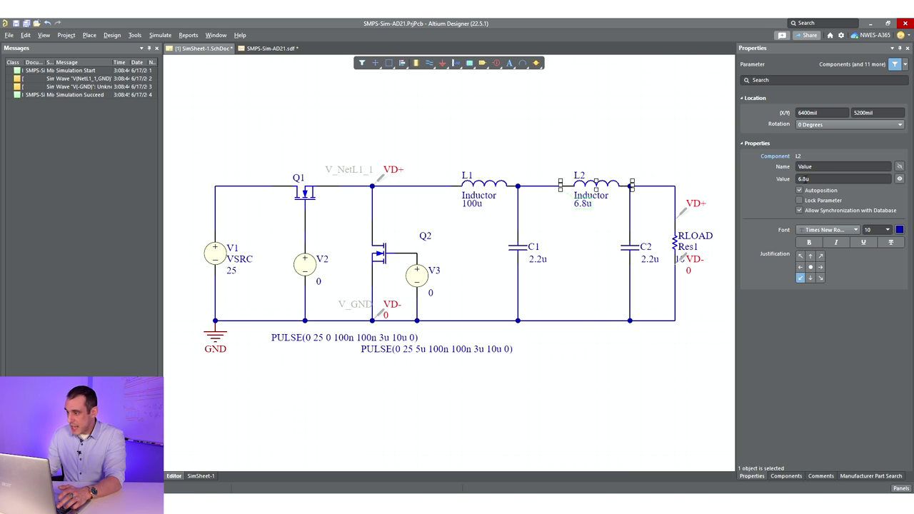
{"action": "double_click", "coordinate": [806, 178]}
{"action": "type", "text": "68u"}
{"action": "key", "text": "Return"}
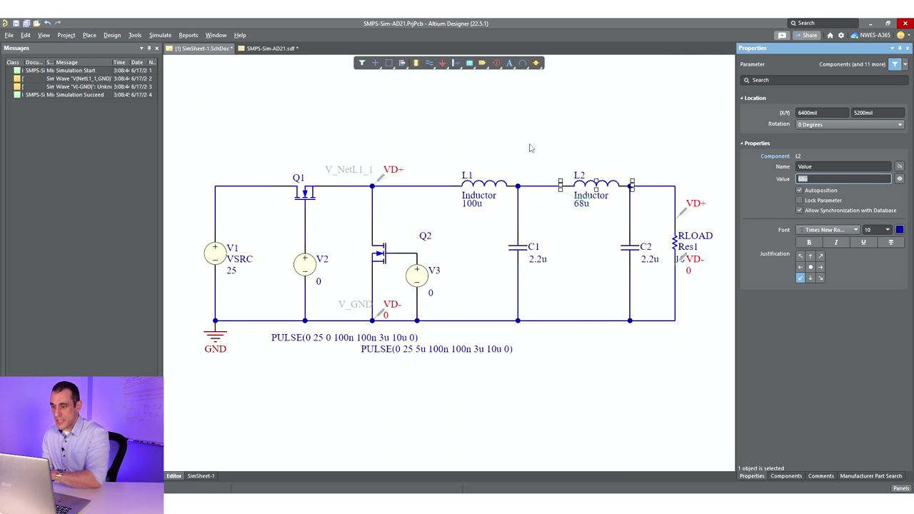
{"action": "left_click", "coordinate": [491, 129]}
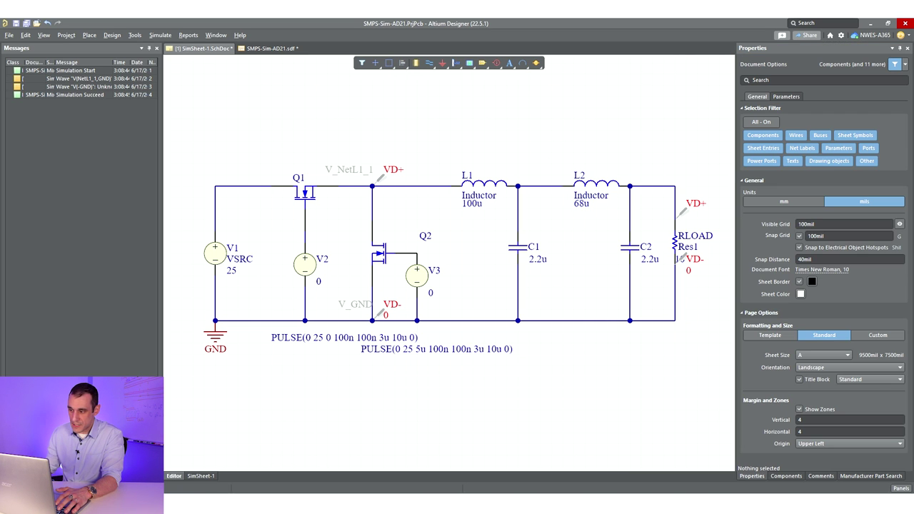
Step: Run the transient analysis and zoom into the output voltage ripple
{"action": "left_click", "coordinate": [86, 382]}
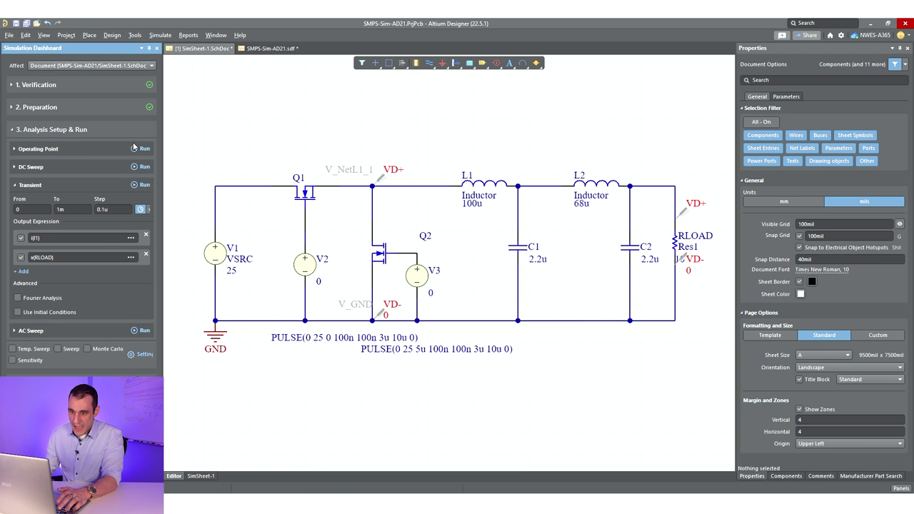
{"action": "left_click", "coordinate": [141, 184]}
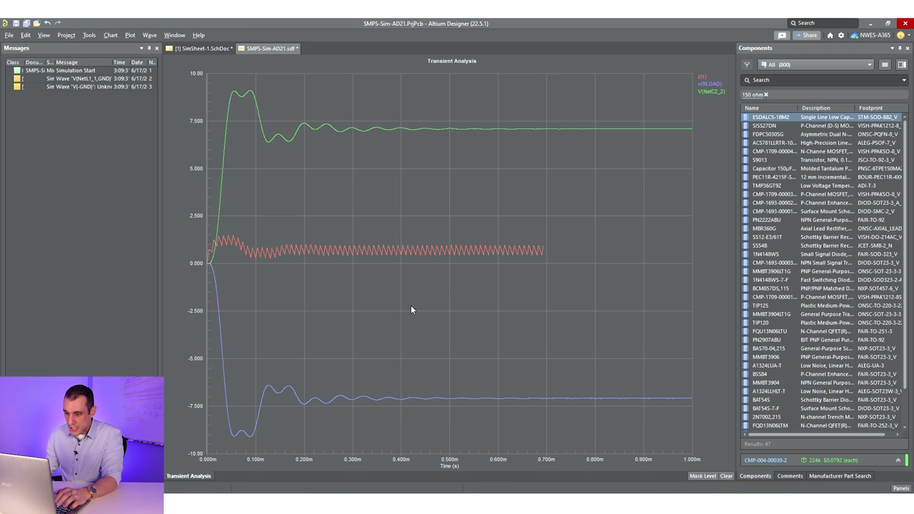
{"action": "left_click_drag", "start_coordinate": [671, 392], "coordinate": [605, 403]}
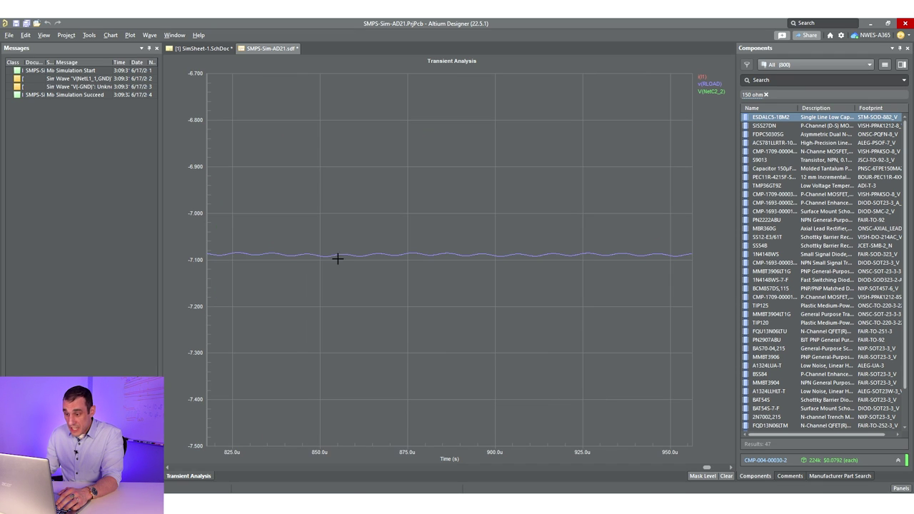
{"action": "left_click_drag", "start_coordinate": [337, 258], "coordinate": [563, 241]}
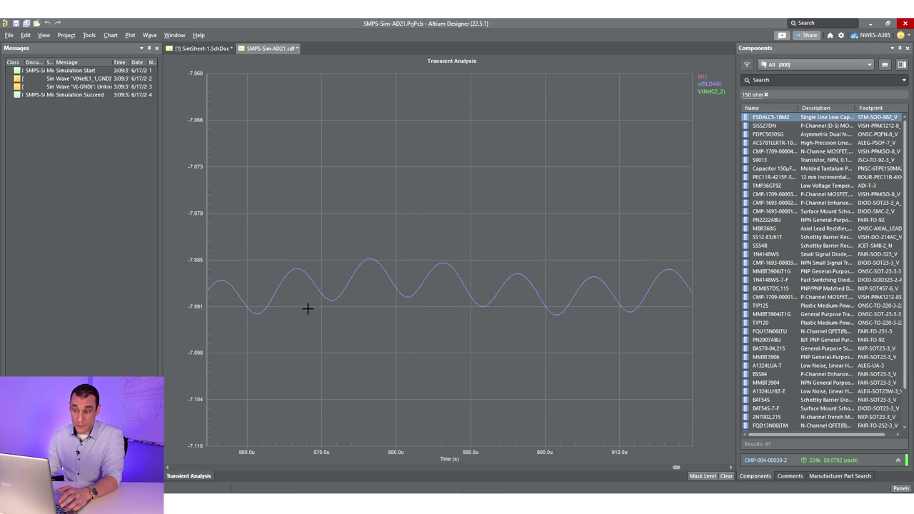
{"action": "right_click", "coordinate": [412, 275]}
{"action": "left_click", "coordinate": [457, 323]}
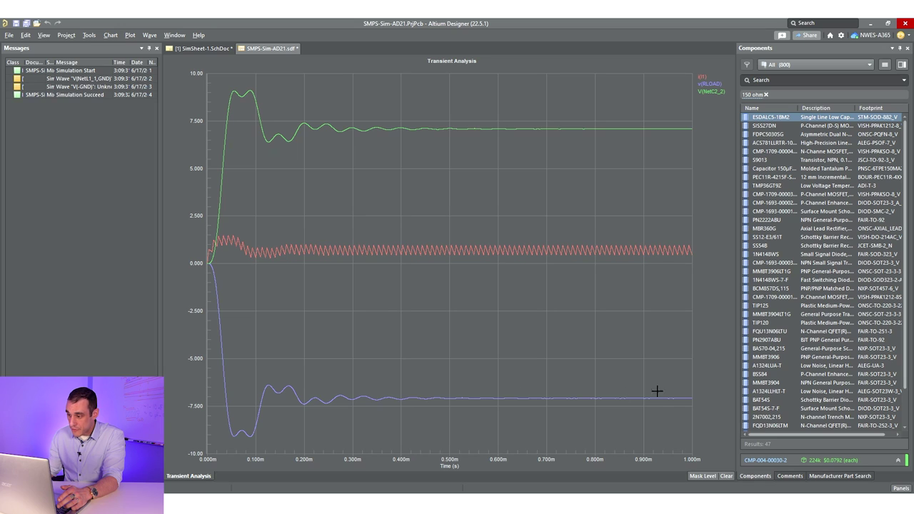
Step: Zoom on the V(RLOAD) ripple around 779u–923u, then fit all three traces back
{"action": "mouse_move", "coordinate": [658, 399]}
{"action": "left_mouse_down"}
{"action": "mouse_move", "coordinate": [586, 404]}
{"action": "mouse_move", "coordinate": [580, 393]}
{"action": "left_mouse_up"}
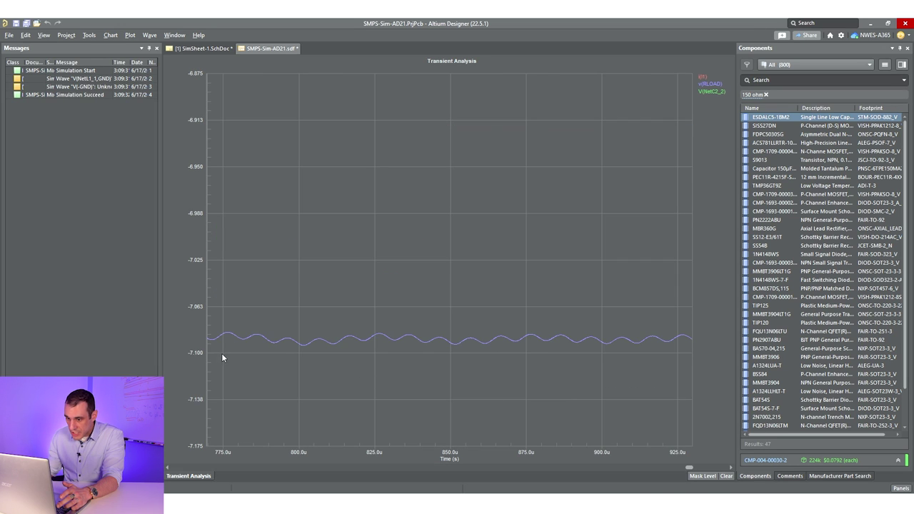
{"action": "mouse_move", "coordinate": [235, 365]}
{"action": "left_mouse_down"}
{"action": "mouse_move", "coordinate": [412, 321]}
{"action": "mouse_move", "coordinate": [670, 303]}
{"action": "left_mouse_up"}
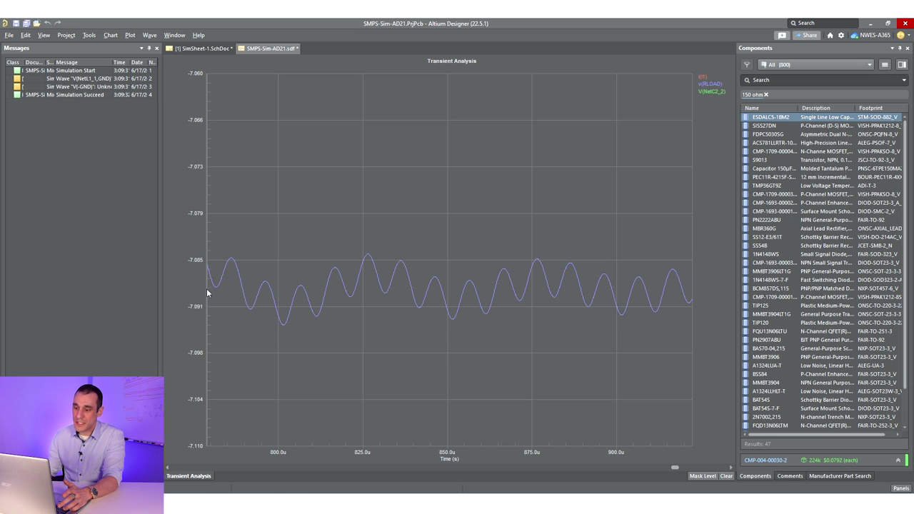
{"action": "right_click", "coordinate": [384, 225]}
{"action": "left_click", "coordinate": [428, 269]}
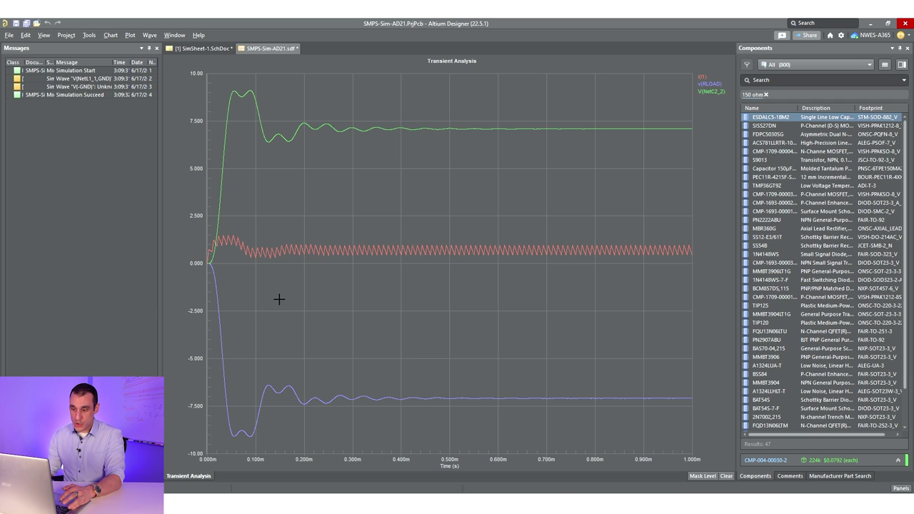
{"action": "left_click", "coordinate": [200, 48]}
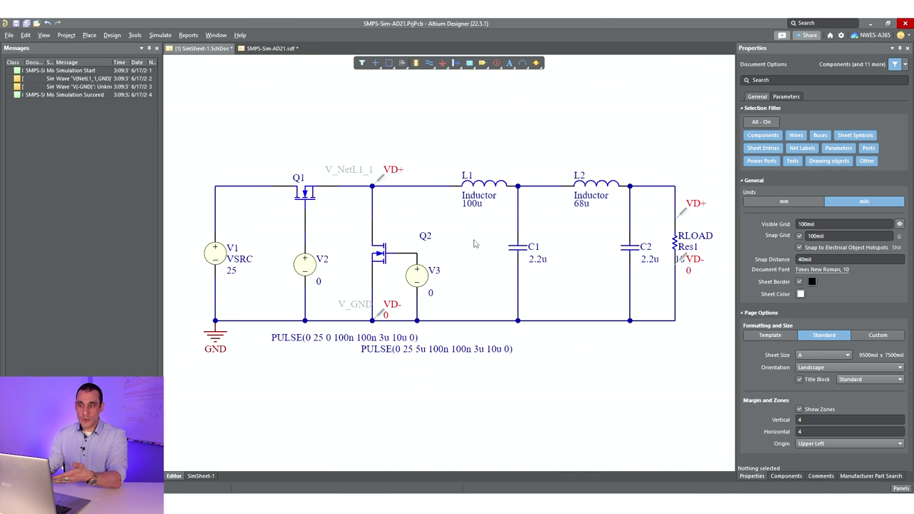
{"action": "left_click", "coordinate": [271, 48]}
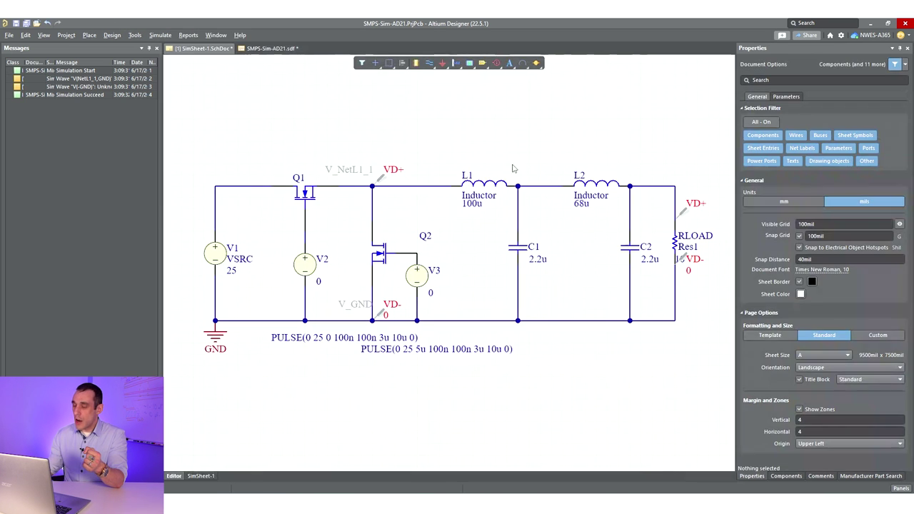
{"action": "left_click", "coordinate": [196, 48]}
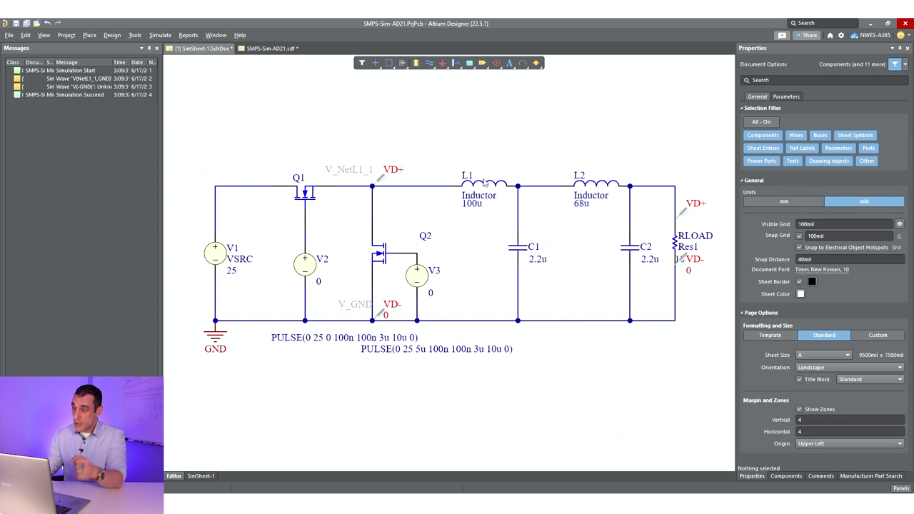
{"action": "left_click", "coordinate": [520, 256]}
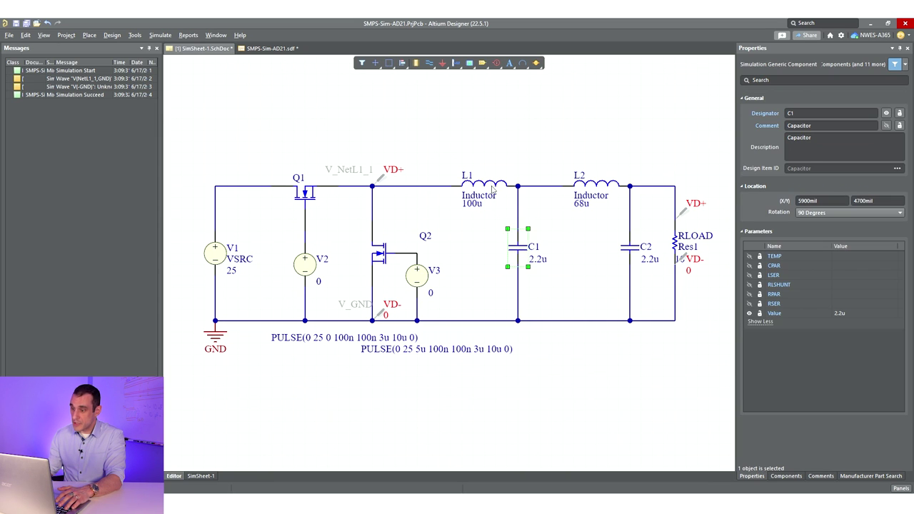
{"action": "key", "text": "ctrl+Tab"}
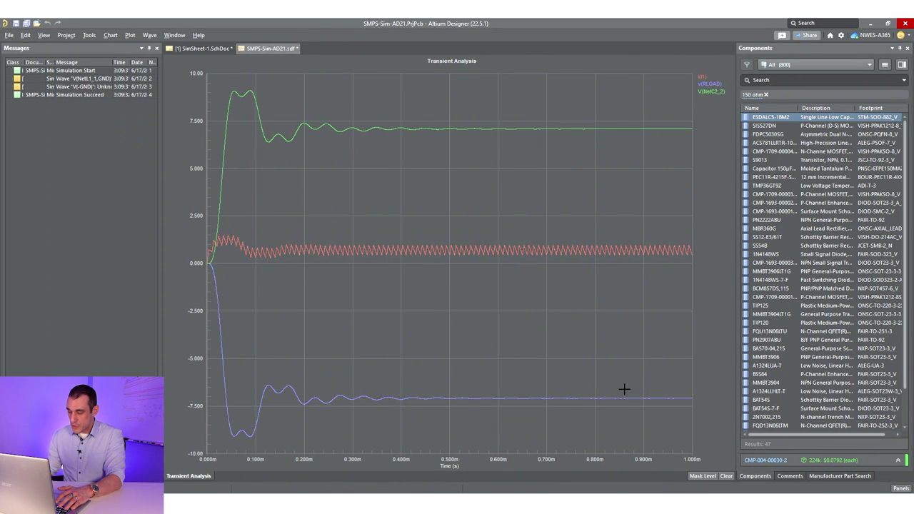
{"action": "mouse_move", "coordinate": [618, 389]}
{"action": "left_mouse_down"}
{"action": "mouse_move", "coordinate": [567, 401]}
{"action": "mouse_move", "coordinate": [274, 415]}
{"action": "mouse_move", "coordinate": [323, 407]}
{"action": "mouse_move", "coordinate": [265, 414]}
{"action": "mouse_move", "coordinate": [269, 424]}
{"action": "left_mouse_up"}
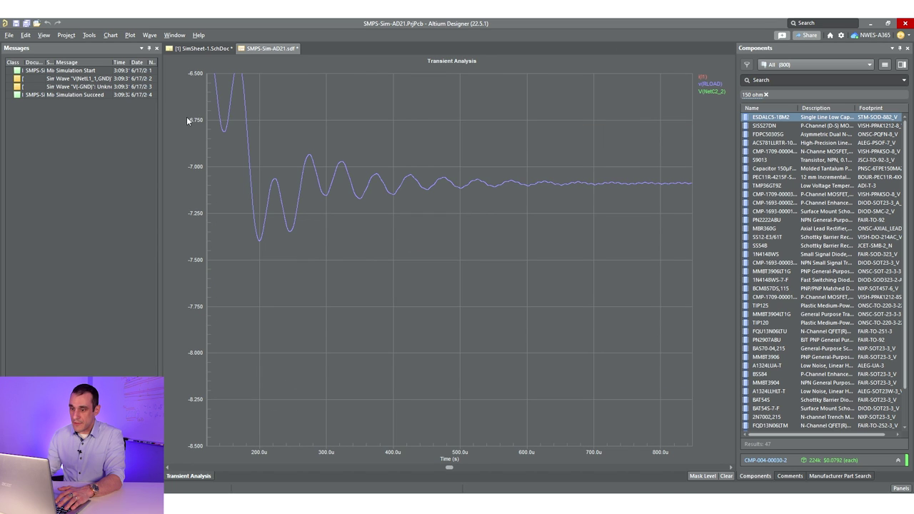
{"action": "right_click", "coordinate": [380, 253]}
{"action": "left_click", "coordinate": [440, 296]}
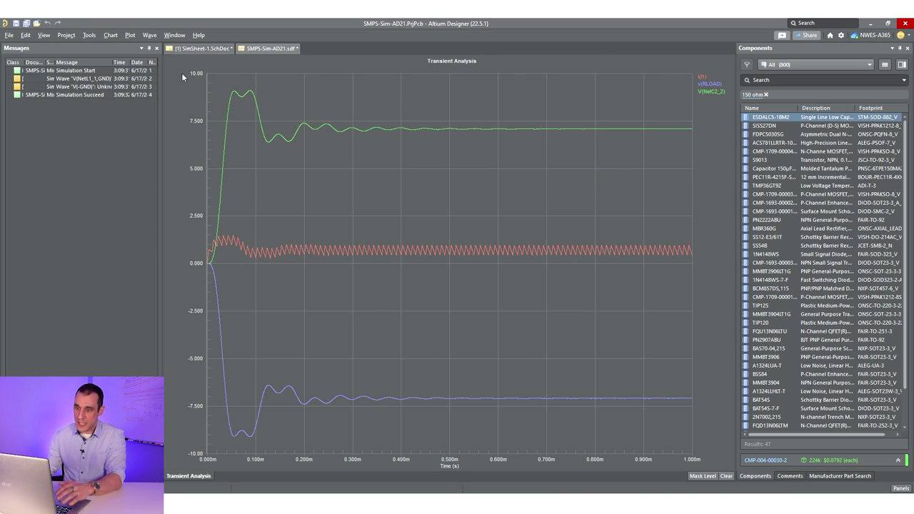
{"action": "left_click", "coordinate": [200, 48]}
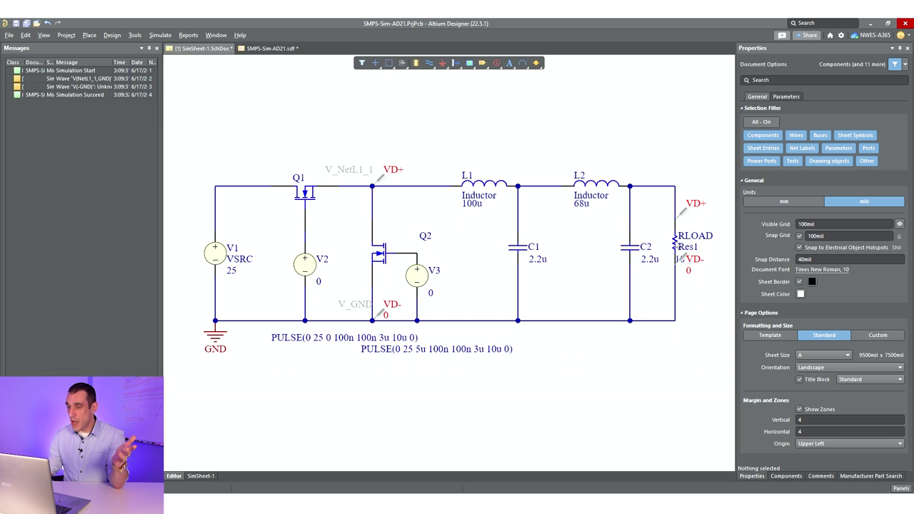
{"action": "left_click", "coordinate": [676, 247]}
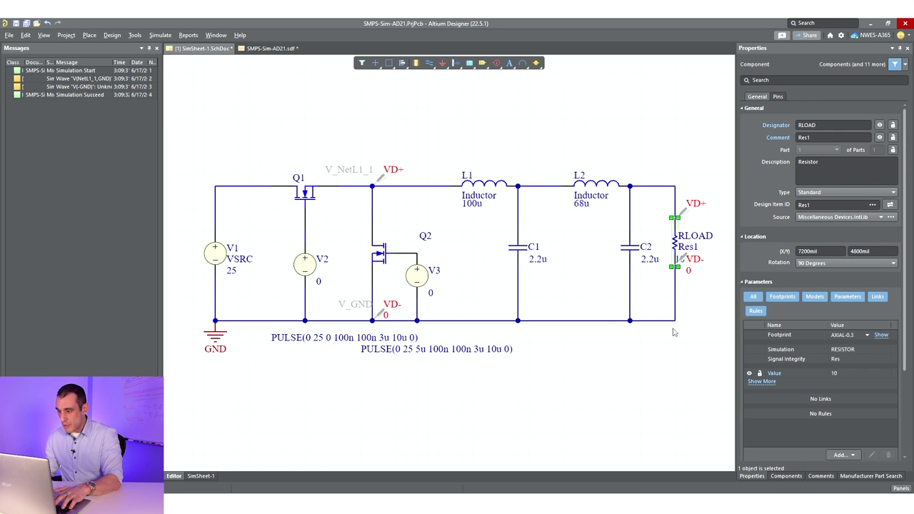
Step: Paste two load-resistor copies between L2–C2 and above C1, naming one R1
{"action": "key", "text": "ctrl+v"}
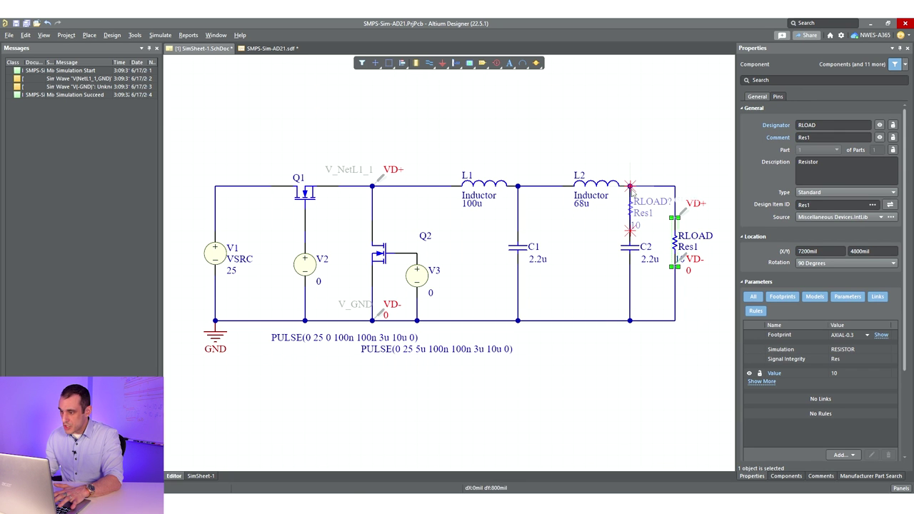
{"action": "left_click", "coordinate": [629, 187]}
{"action": "key", "text": "ctrl+v"}
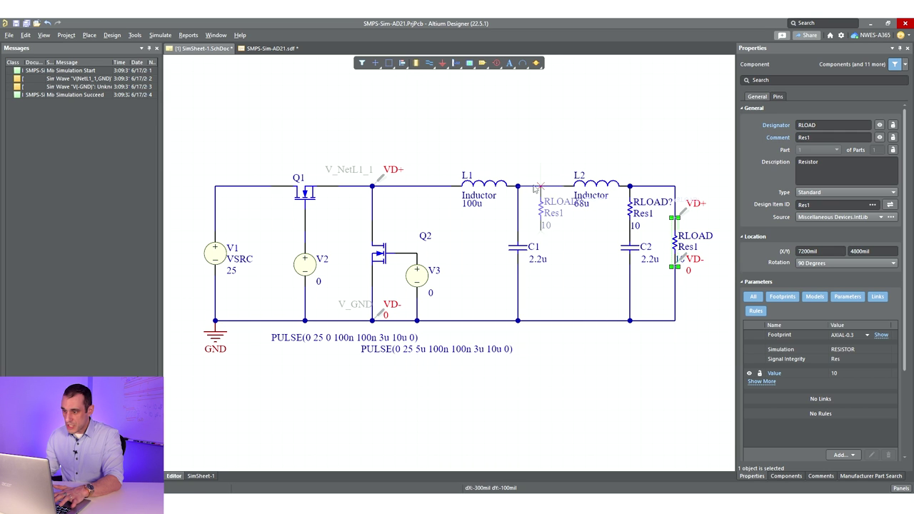
{"action": "left_click", "coordinate": [537, 205]}
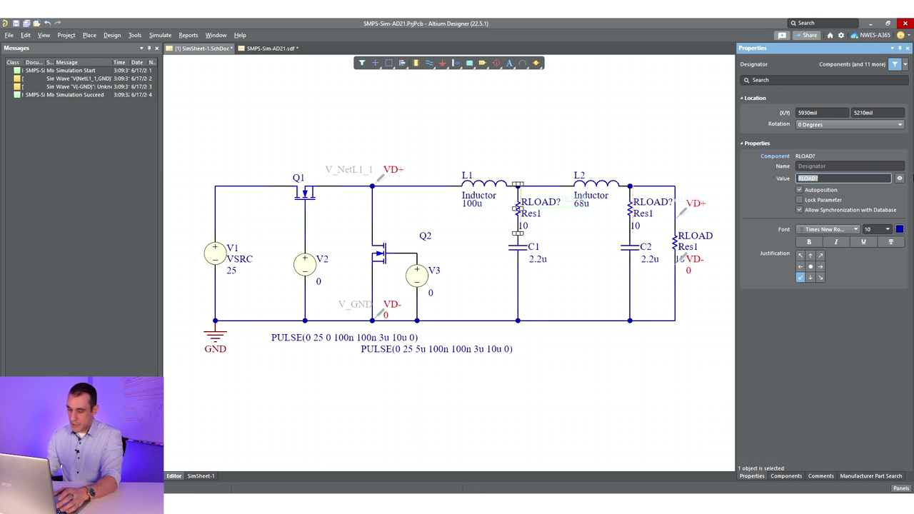
{"action": "type", "text": "R1"}
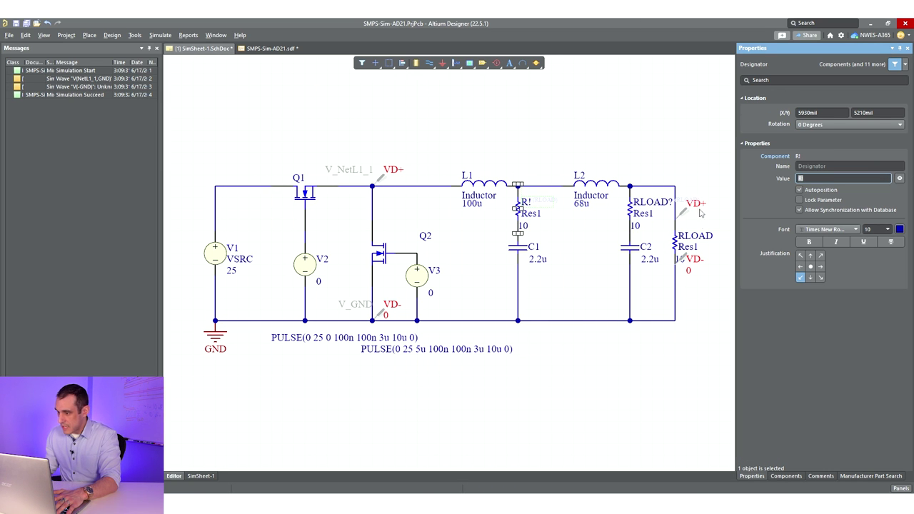
Step: Change the resistance of both R1 and R2 from 10 to 1
{"action": "left_click", "coordinate": [526, 228]}
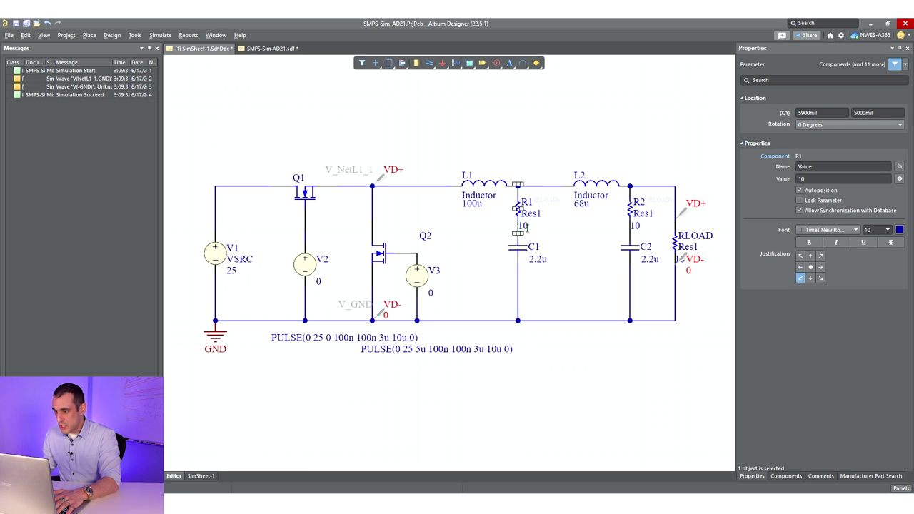
{"action": "left_click", "coordinate": [829, 178]}
{"action": "type", "text": "1"}
{"action": "key", "text": "Return"}
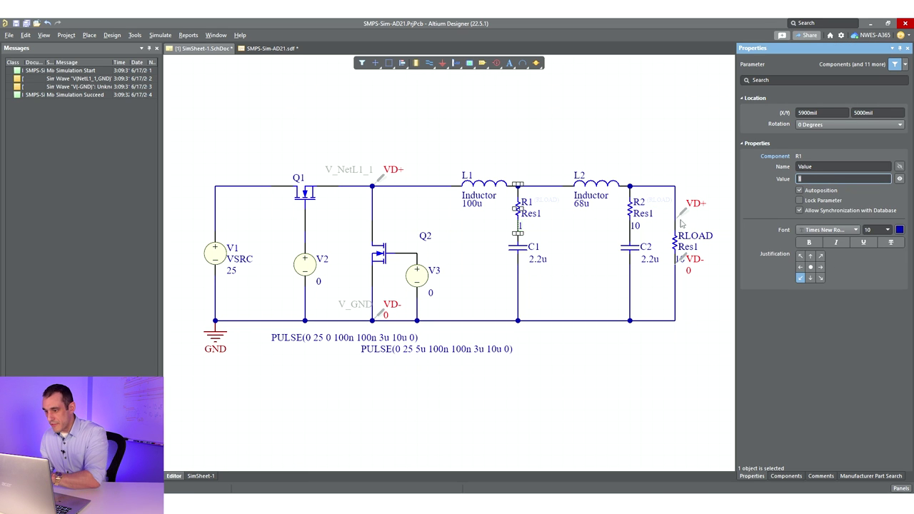
{"action": "left_click", "coordinate": [635, 228]}
{"action": "left_click", "coordinate": [821, 178]}
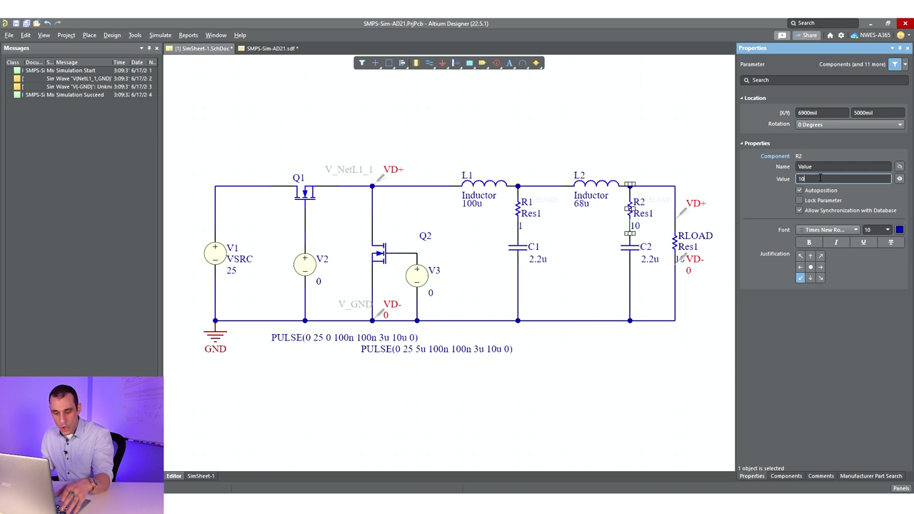
{"action": "type", "text": "1"}
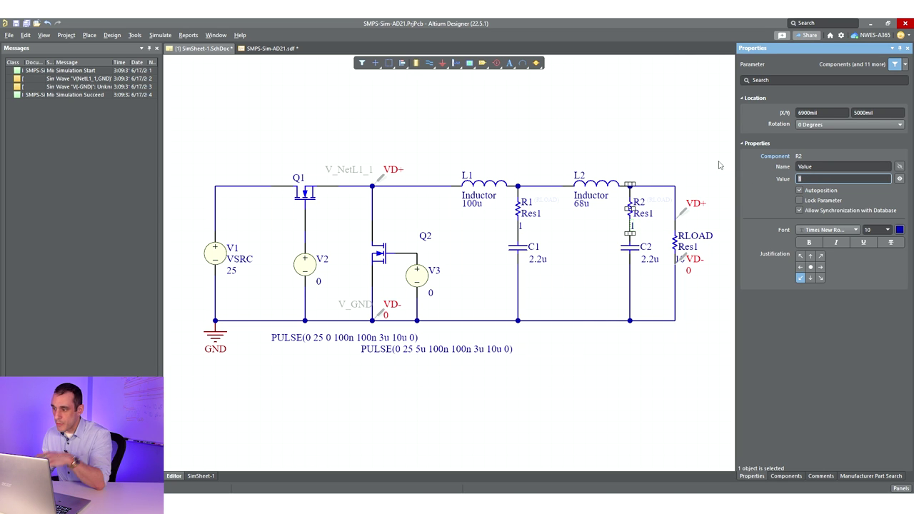
{"action": "left_click", "coordinate": [721, 165]}
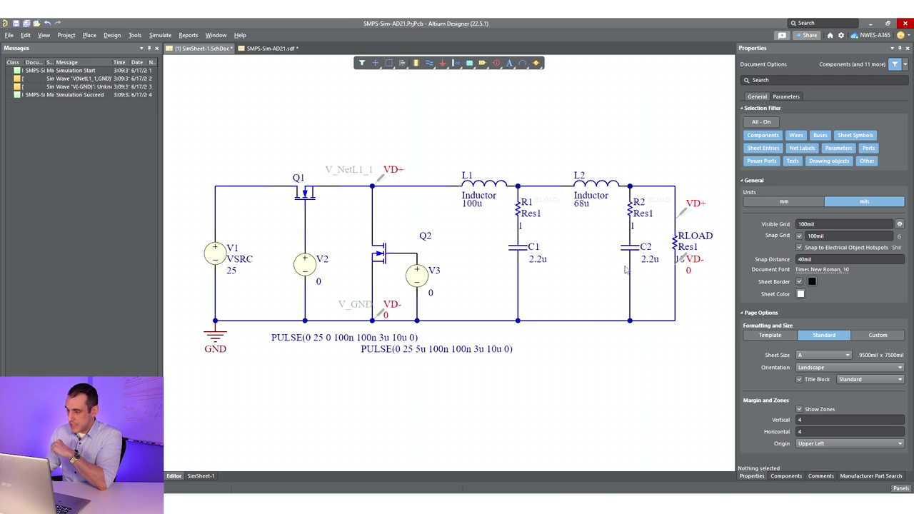
Step: Rerun the transient analysis, then check C2's and L2's parameters on the schematic
{"action": "left_click", "coordinate": [71, 476]}
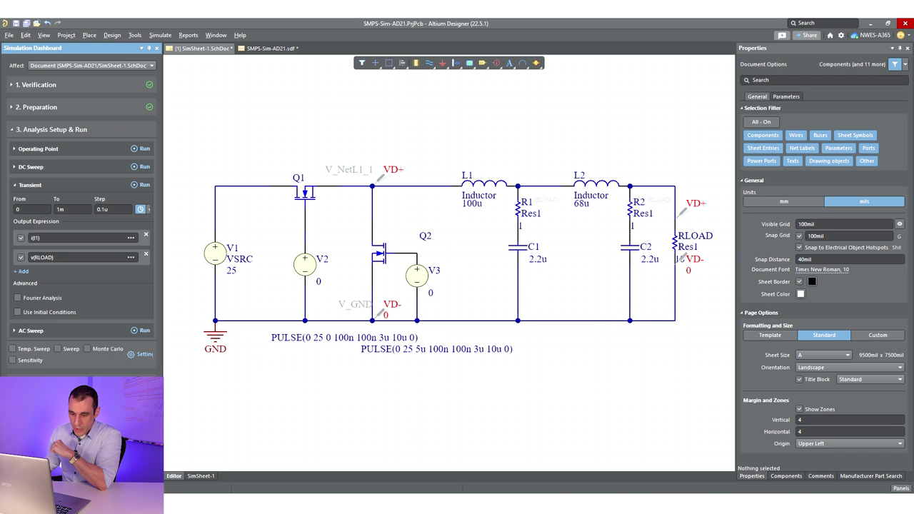
{"action": "left_click", "coordinate": [143, 185]}
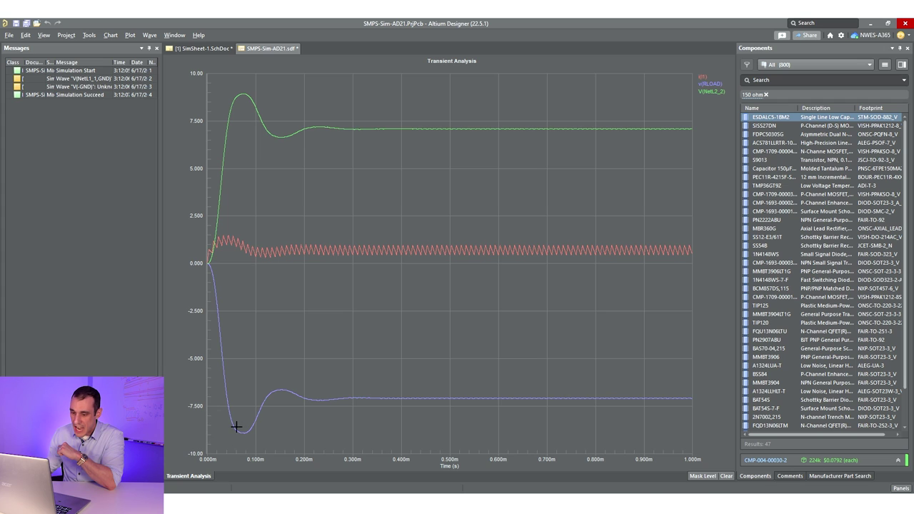
{"action": "left_click", "coordinate": [202, 48]}
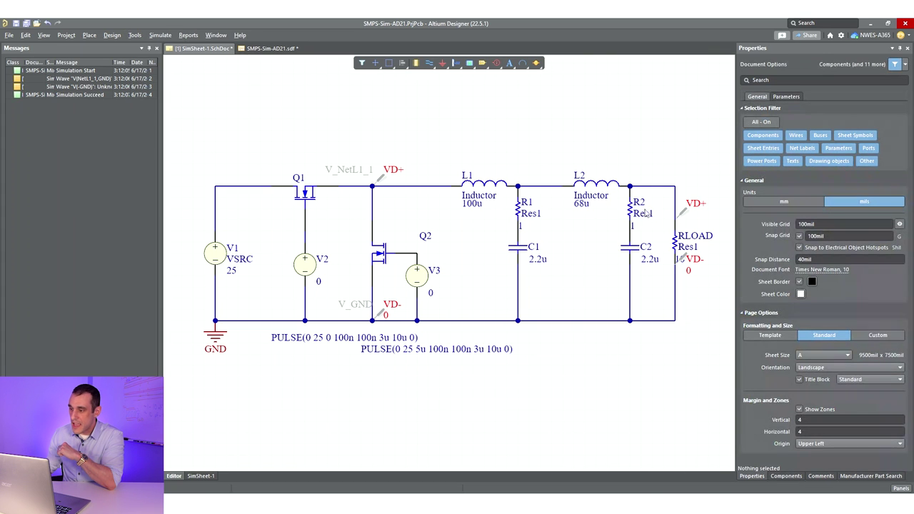
{"action": "left_click", "coordinate": [638, 252]}
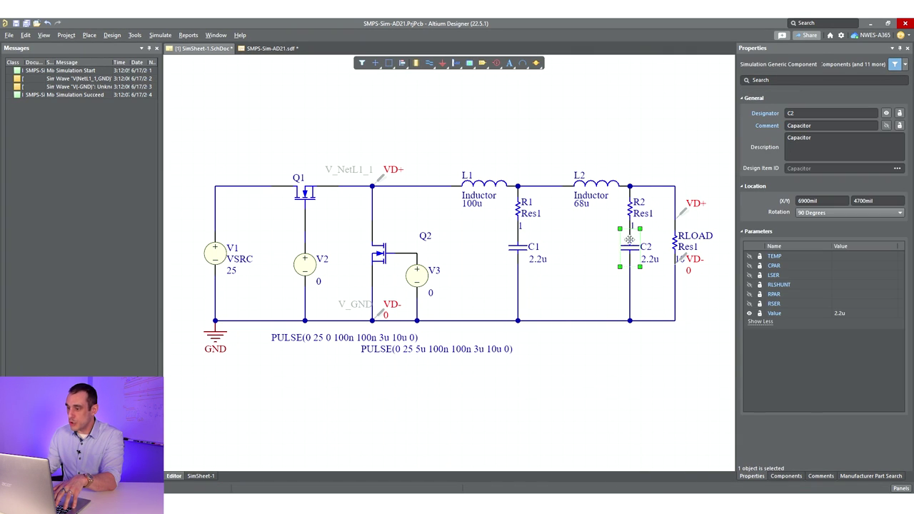
{"action": "left_click", "coordinate": [607, 198]}
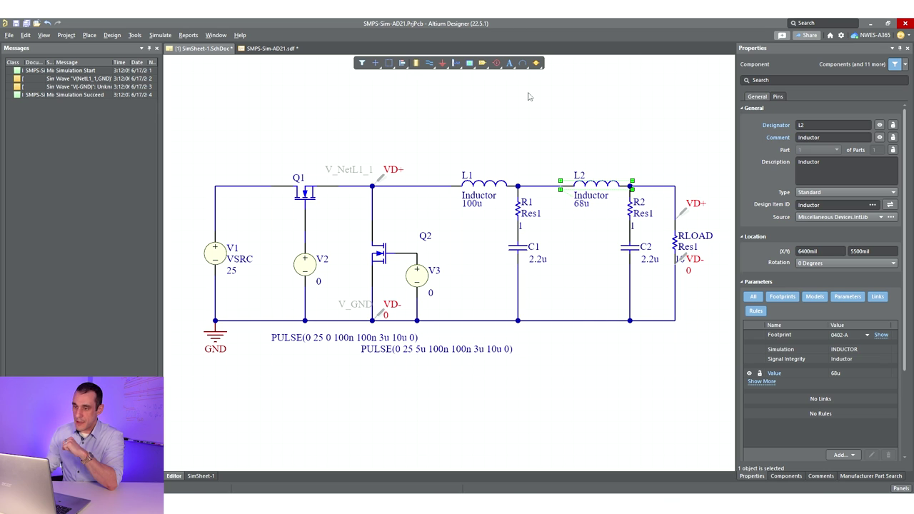
Step: Fit the whole waveform in the results chart and go back to the schematic
{"action": "left_click", "coordinate": [260, 49]}
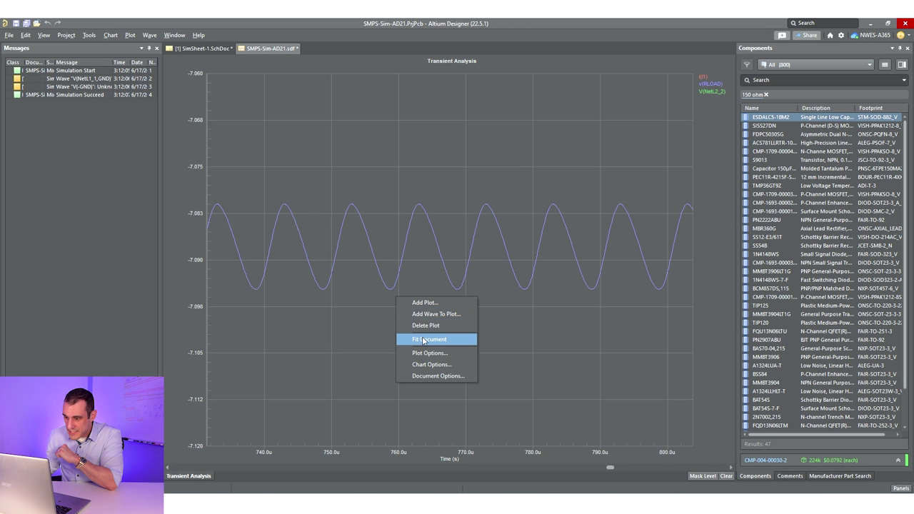
{"action": "left_click", "coordinate": [422, 339]}
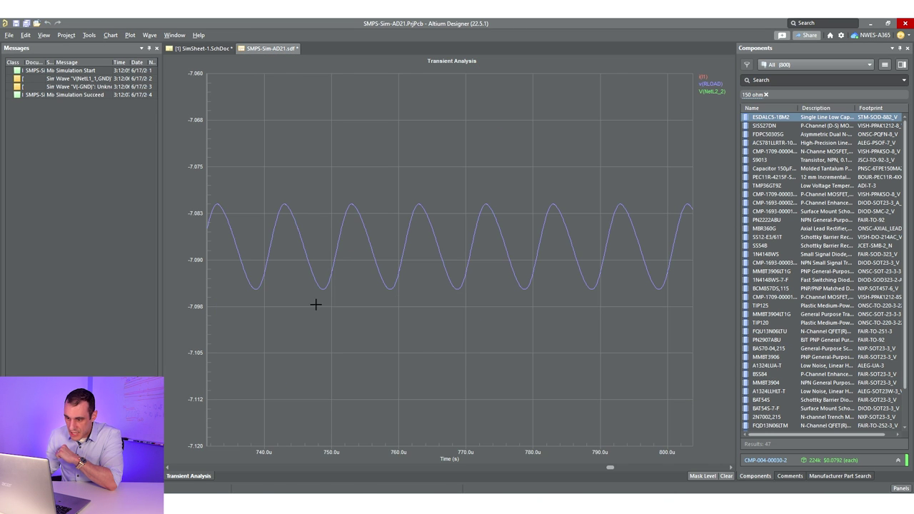
{"action": "right_click", "coordinate": [348, 268]}
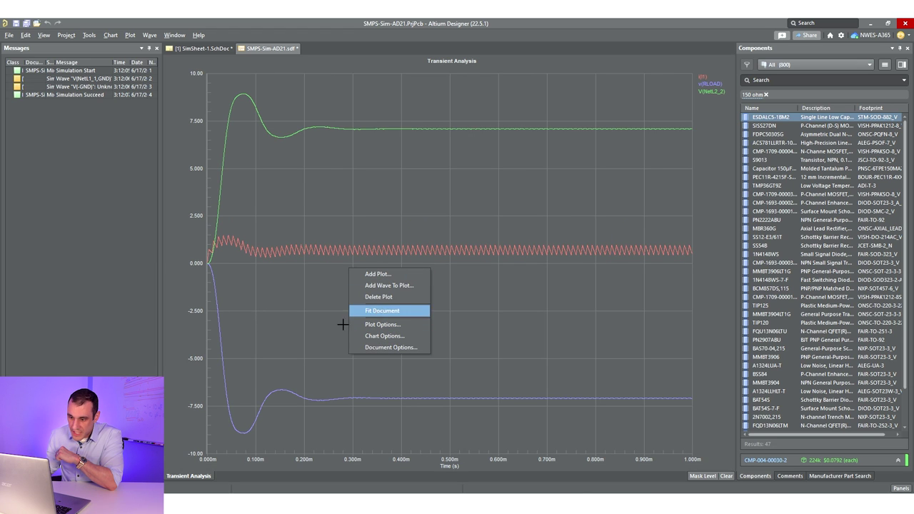
{"action": "left_click", "coordinate": [273, 438]}
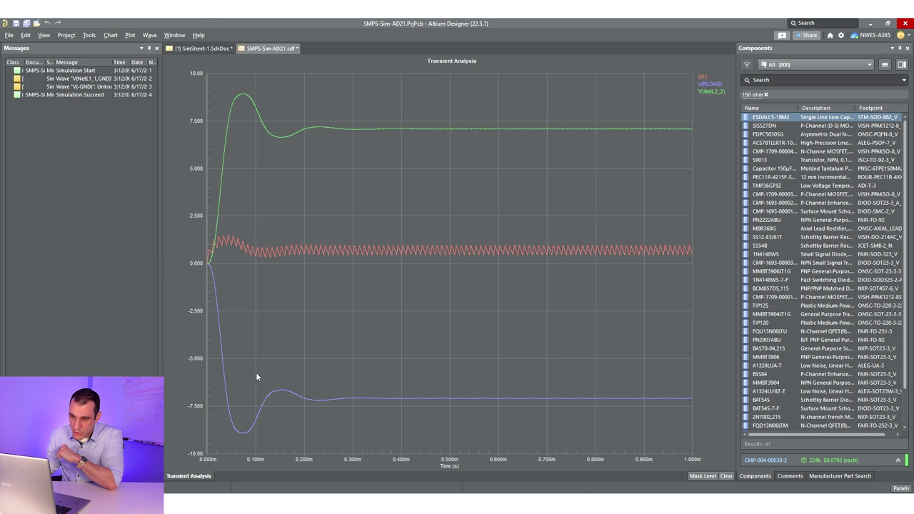
{"action": "left_click", "coordinate": [204, 48]}
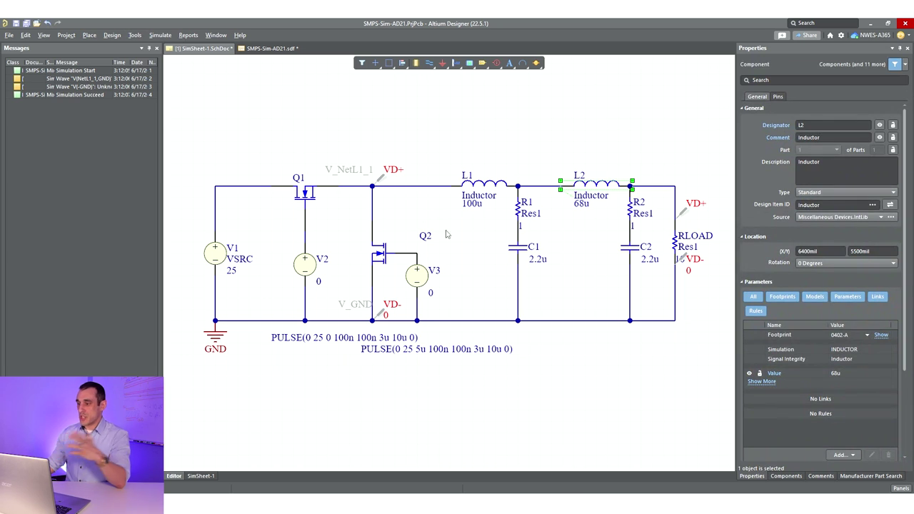
{"action": "left_click", "coordinate": [576, 352]}
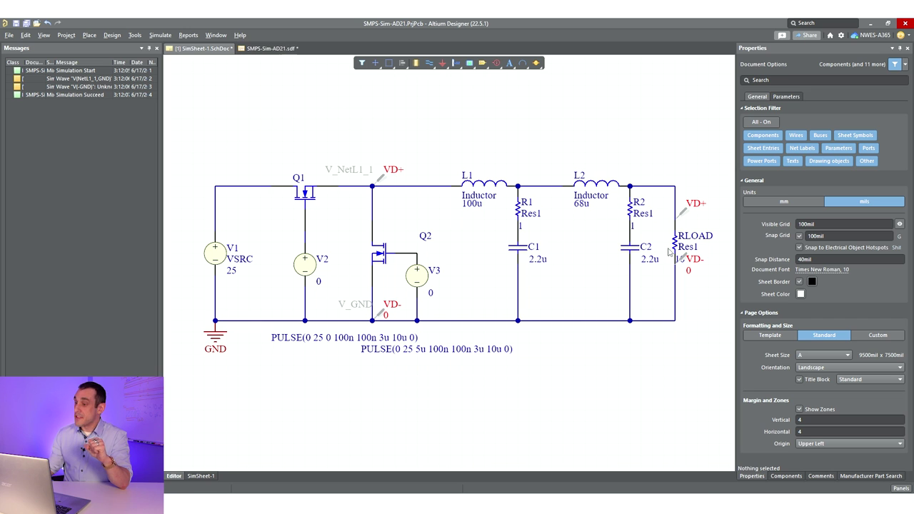
{"action": "left_click", "coordinate": [270, 49]}
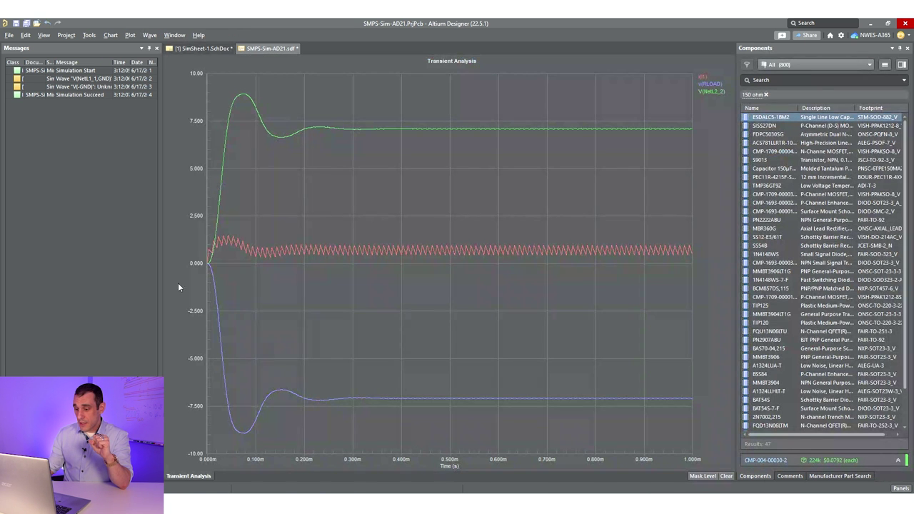
{"action": "left_click", "coordinate": [210, 50]}
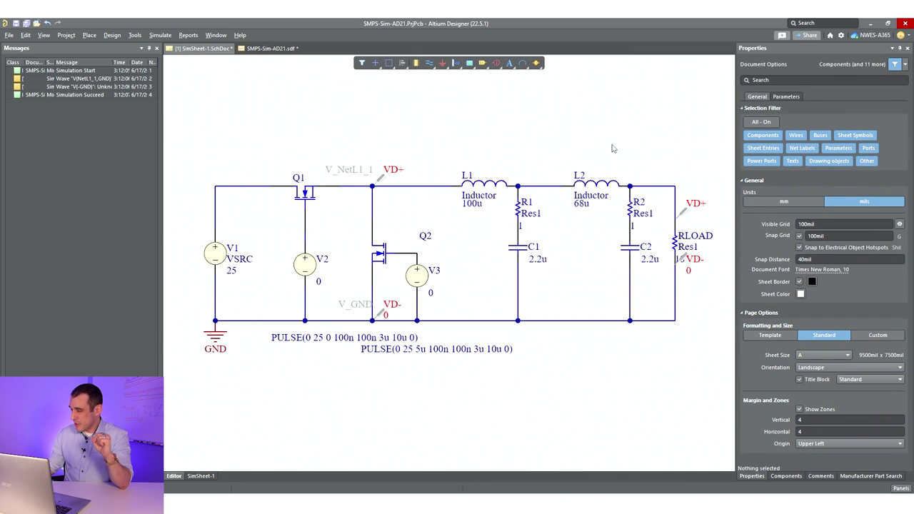
{"action": "left_click", "coordinate": [632, 227]}
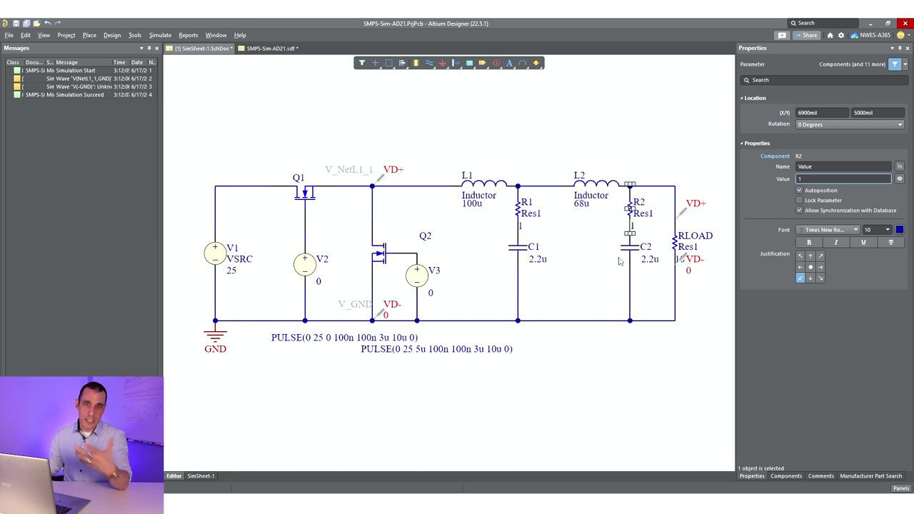
{"action": "left_click", "coordinate": [616, 269]}
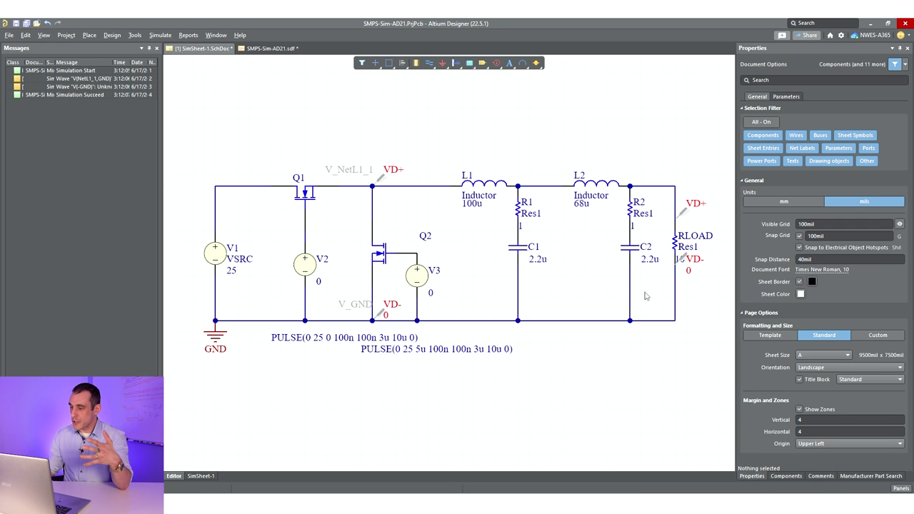
{"action": "left_click", "coordinate": [632, 227]}
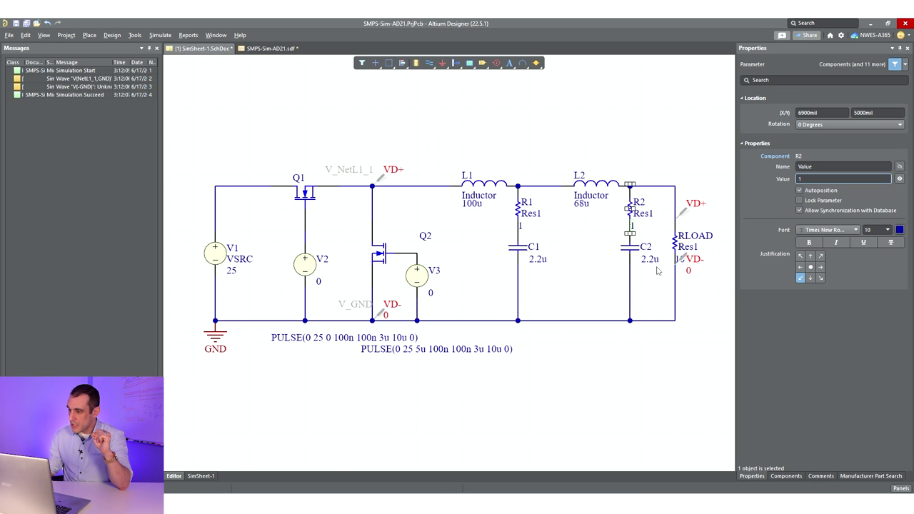
{"action": "left_click", "coordinate": [582, 299]}
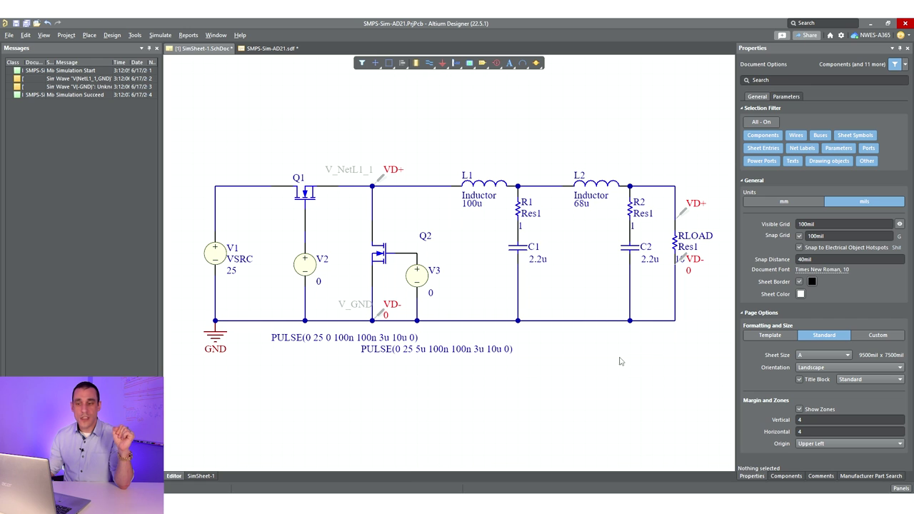
{"action": "left_click", "coordinate": [269, 49]}
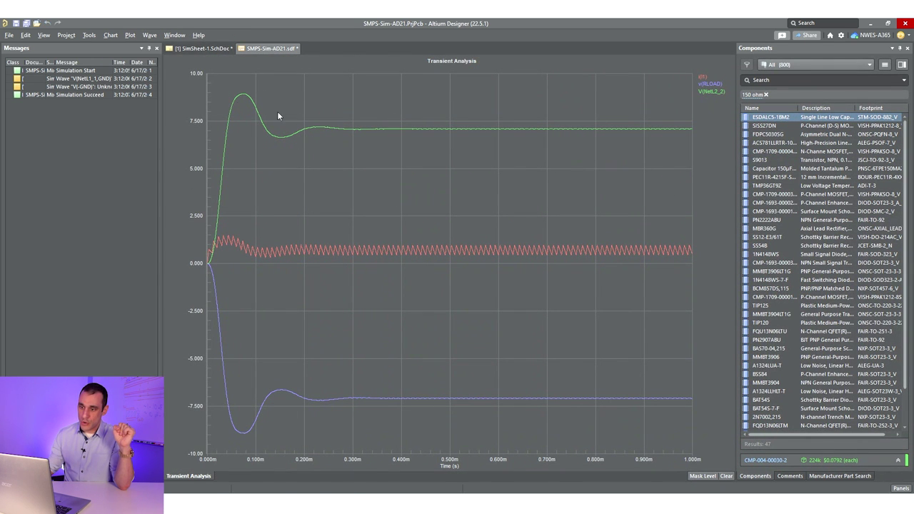
{"action": "left_click", "coordinate": [202, 49]}
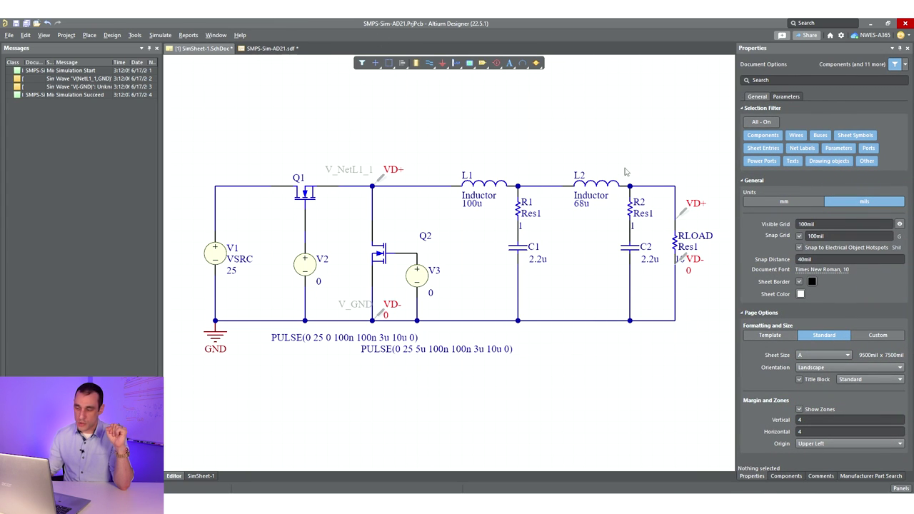
{"action": "left_click", "coordinate": [522, 229]}
Step: Set the resistance of R1 and R2 to 10
{"action": "left_click", "coordinate": [832, 179]}
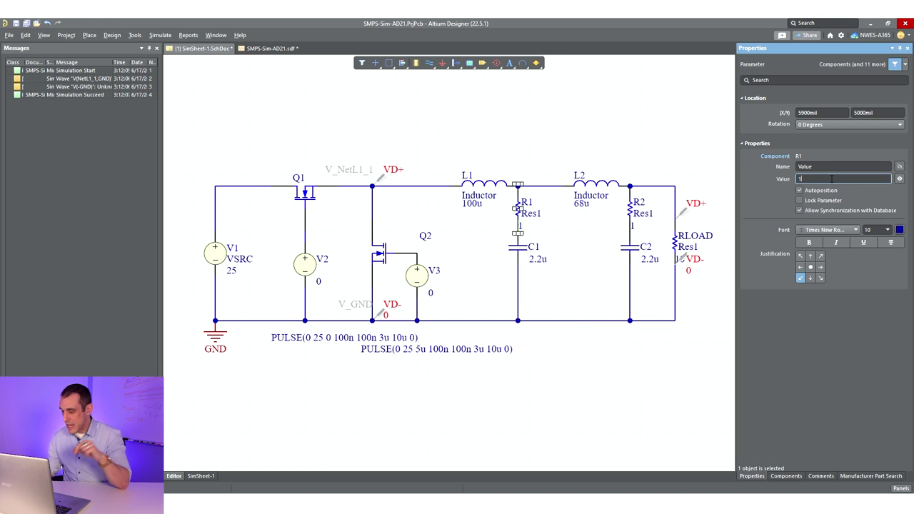
{"action": "type", "text": "10"}
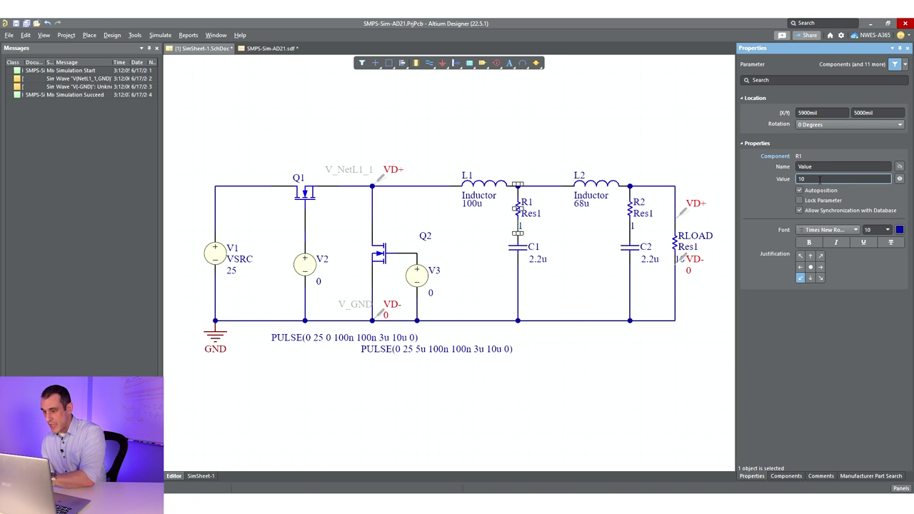
{"action": "key", "text": "Return"}
{"action": "left_click", "coordinate": [632, 226]}
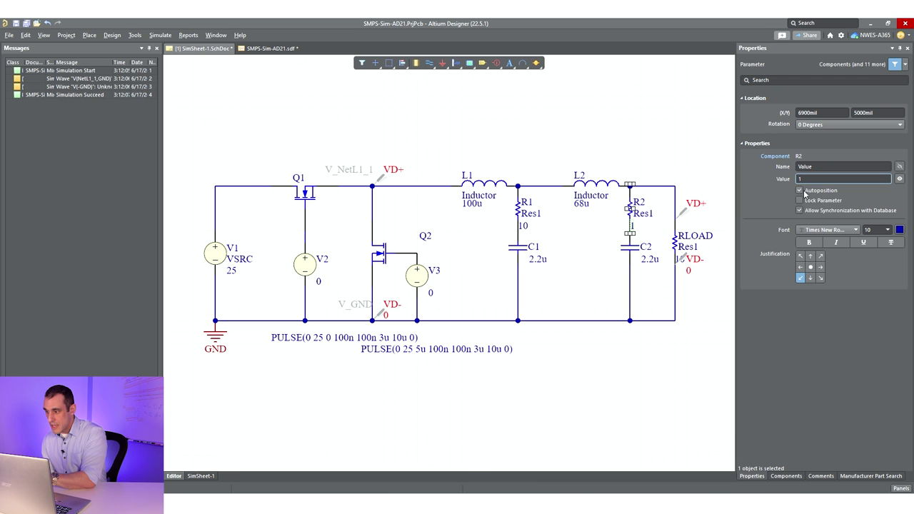
{"action": "left_click", "coordinate": [829, 179]}
{"action": "type", "text": "10"}
{"action": "left_click", "coordinate": [385, 132]}
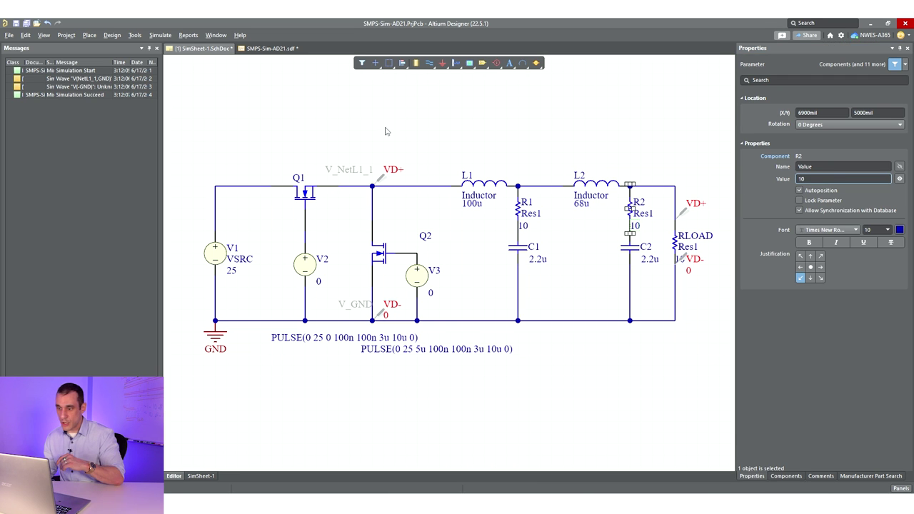
Step: Check the waveform results, then open the Simulation Dashboard and run the simulation with F9
{"action": "left_click", "coordinate": [272, 50]}
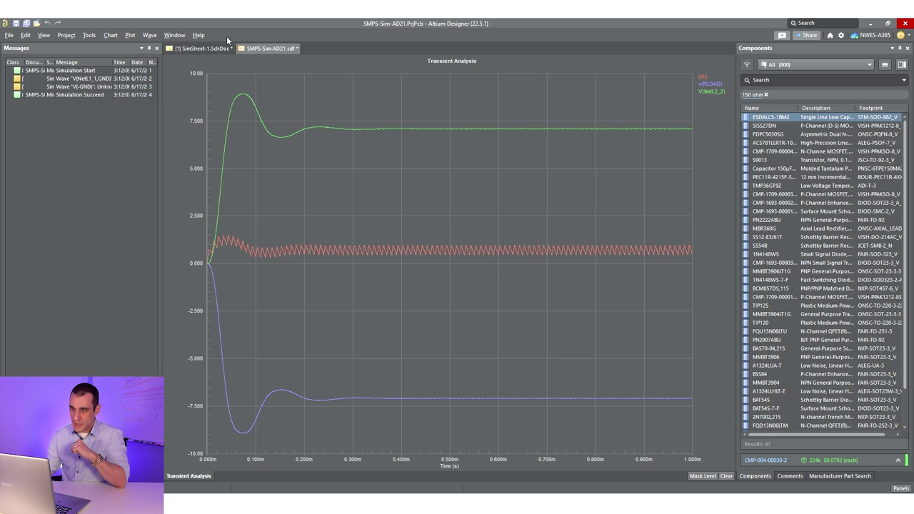
{"action": "left_click", "coordinate": [202, 48]}
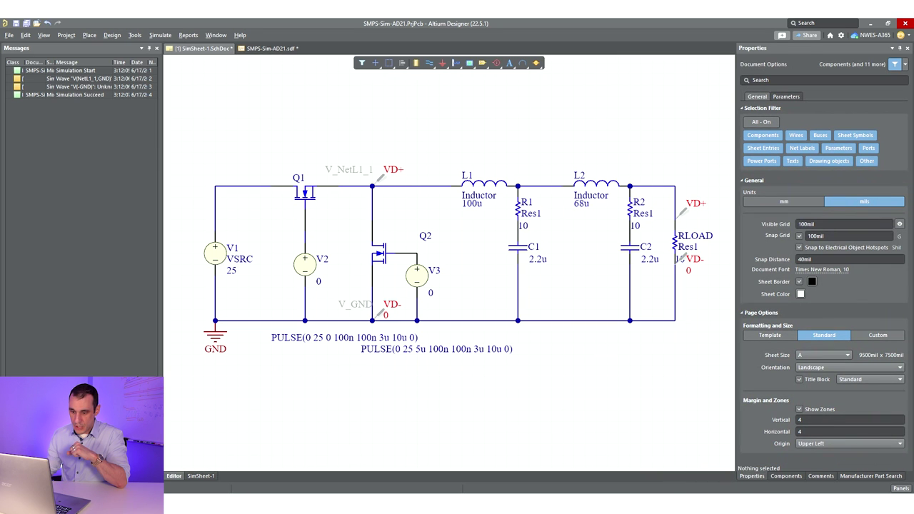
{"action": "left_click", "coordinate": [71, 476]}
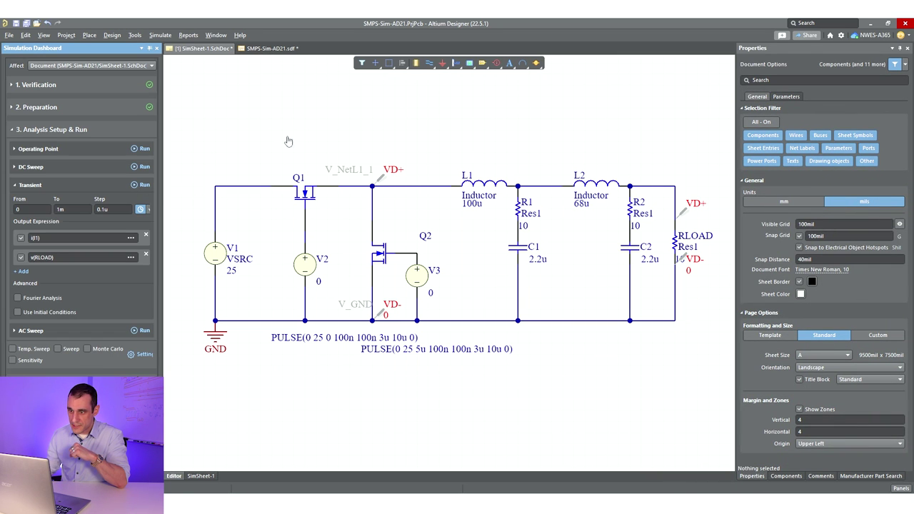
{"action": "key", "text": "F9"}
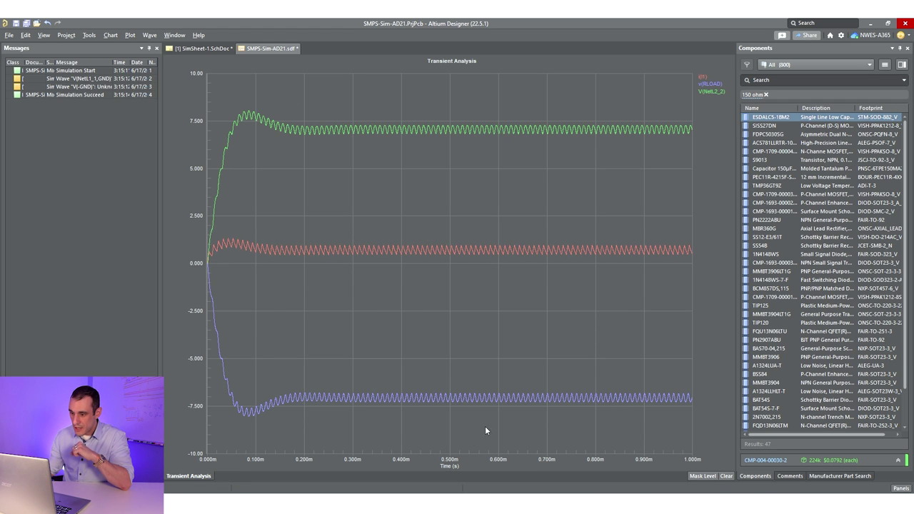
{"action": "mouse_move", "coordinate": [462, 408]}
{"action": "left_mouse_down"}
{"action": "mouse_move", "coordinate": [605, 393]}
{"action": "mouse_move", "coordinate": [582, 384]}
{"action": "mouse_move", "coordinate": [459, 418]}
{"action": "left_mouse_up"}
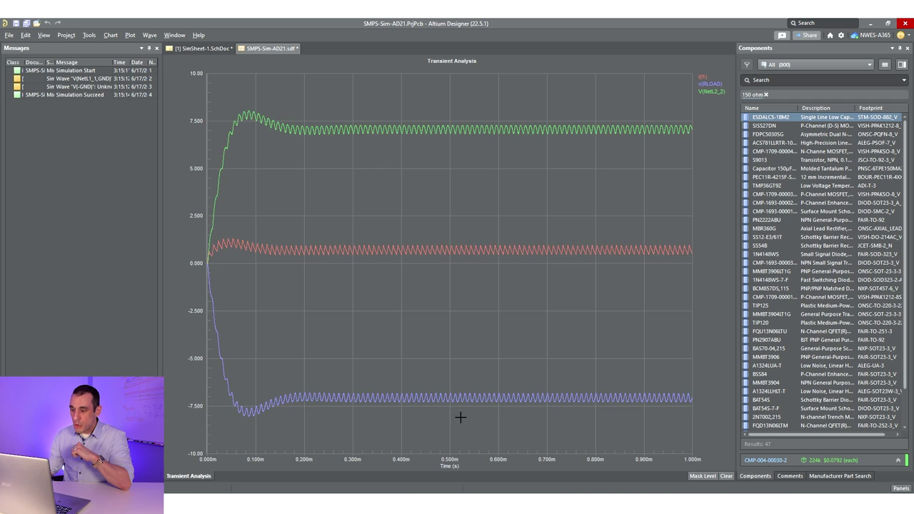
{"action": "right_click", "coordinate": [440, 367]}
{"action": "left_click", "coordinate": [480, 407]}
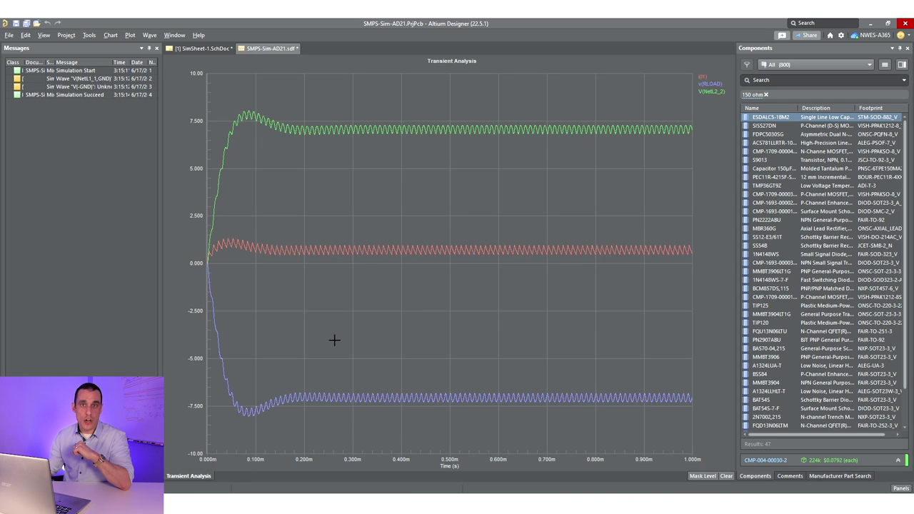
{"action": "left_click", "coordinate": [201, 48]}
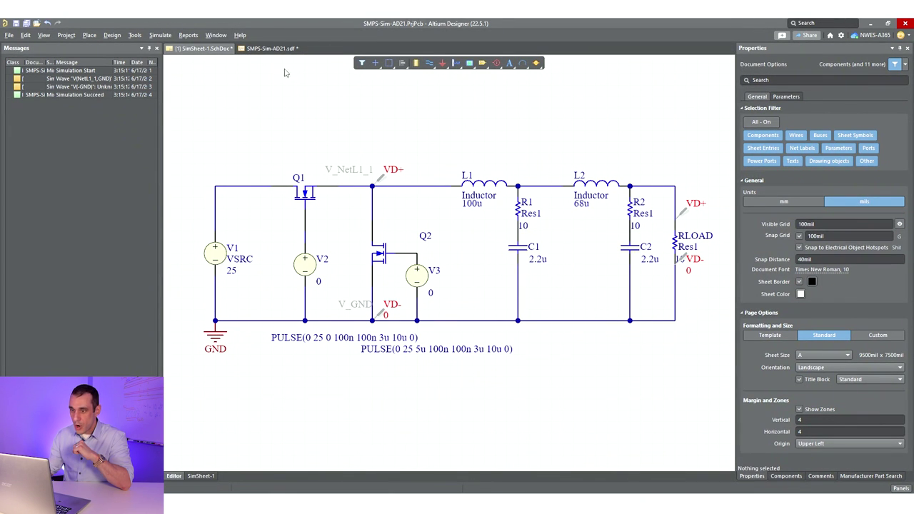
{"action": "left_click", "coordinate": [266, 48]}
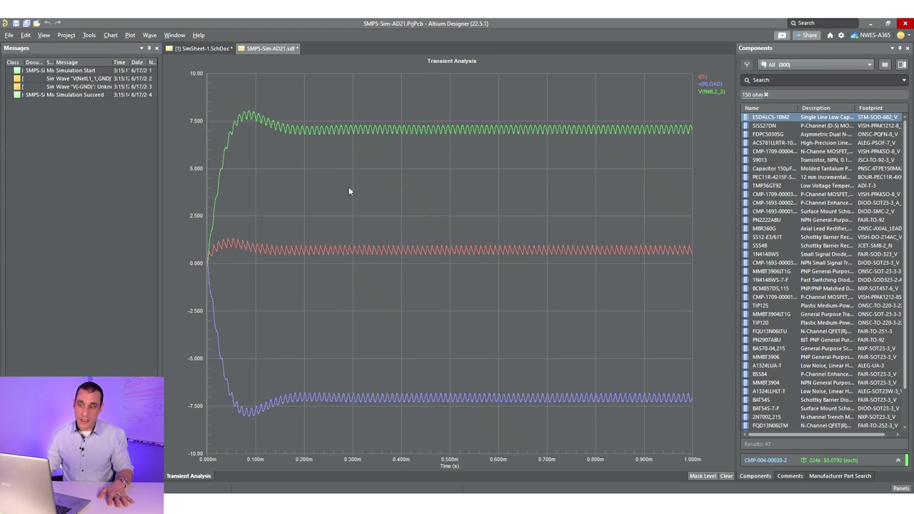
{"action": "left_click", "coordinate": [200, 48]}
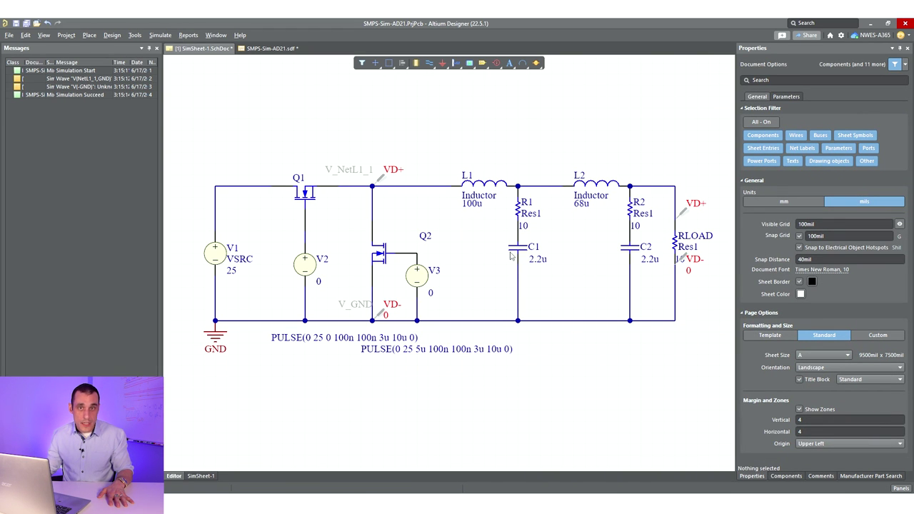
Step: Zoom into the purple v(RLOAD) trace's ripple cycles, then return to SimSheet-1.SchDoc
{"action": "left_click", "coordinate": [271, 47]}
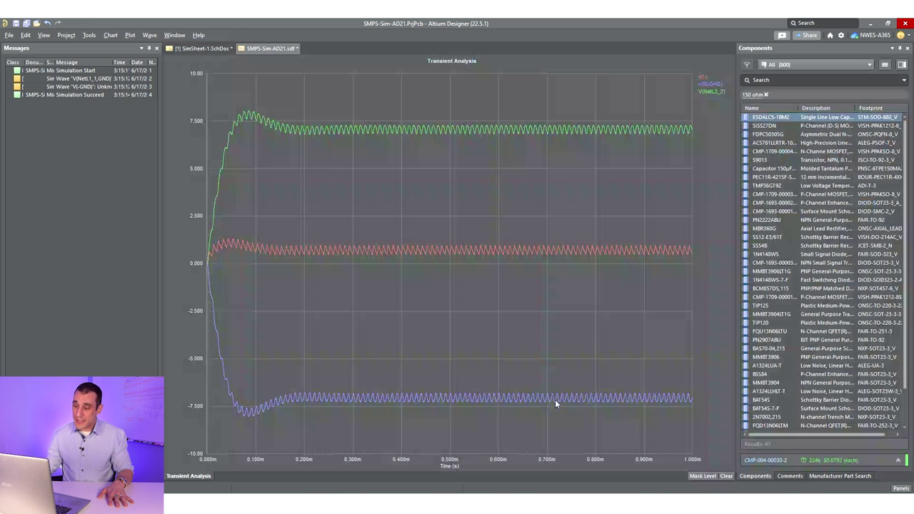
{"action": "left_click_drag", "start_coordinate": [564, 384], "coordinate": [503, 410]}
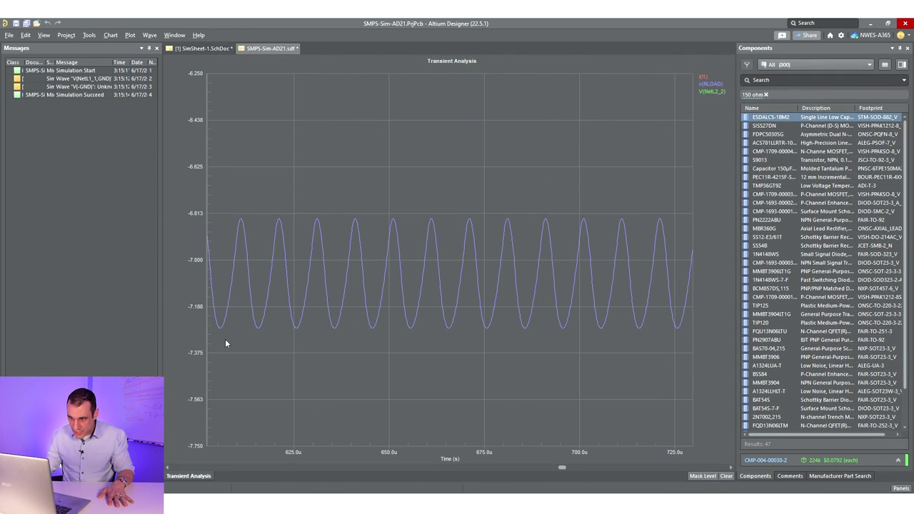
{"action": "left_click_drag", "start_coordinate": [227, 332], "coordinate": [473, 215]}
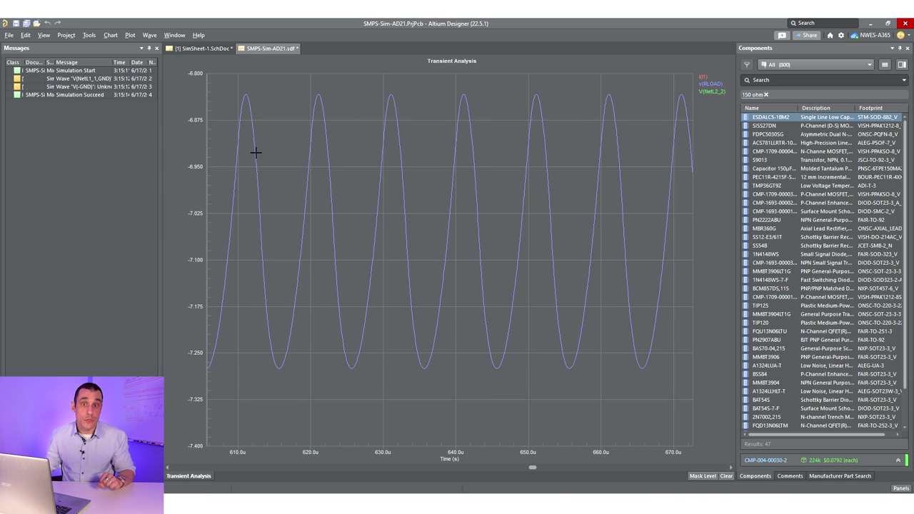
{"action": "left_click", "coordinate": [204, 47]}
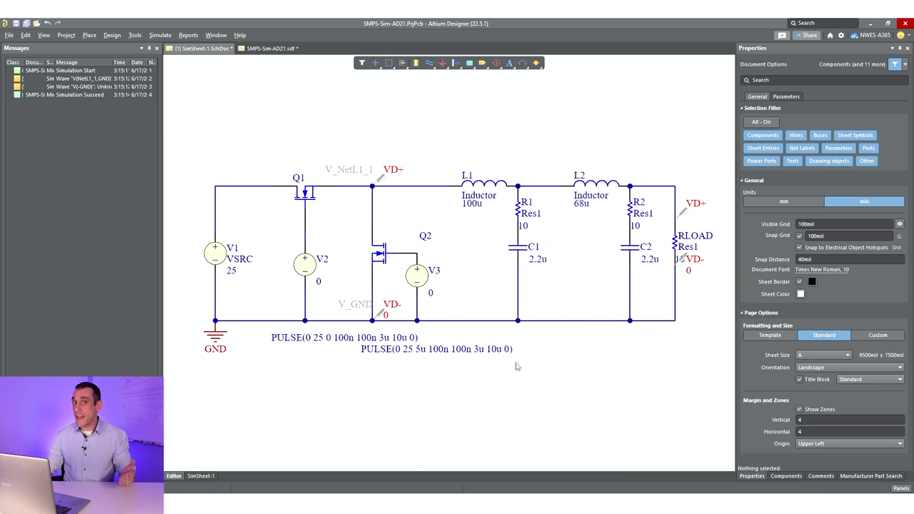
{"action": "left_click", "coordinate": [274, 49]}
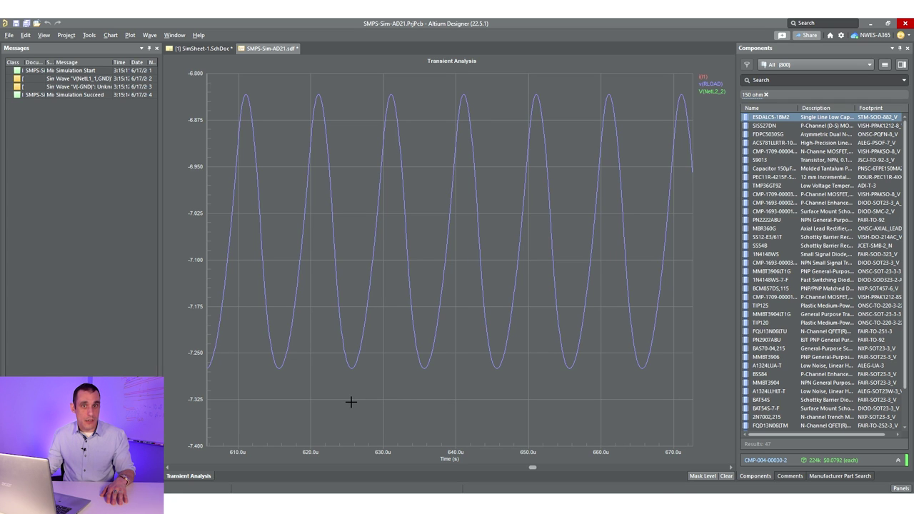
{"action": "left_click", "coordinate": [209, 50]}
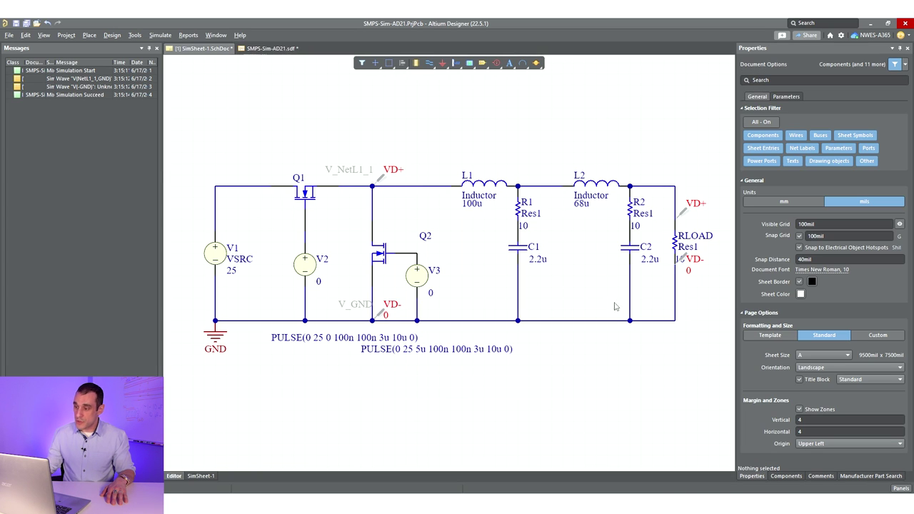
{"action": "left_click", "coordinate": [275, 49]}
{"action": "left_click", "coordinate": [227, 50]}
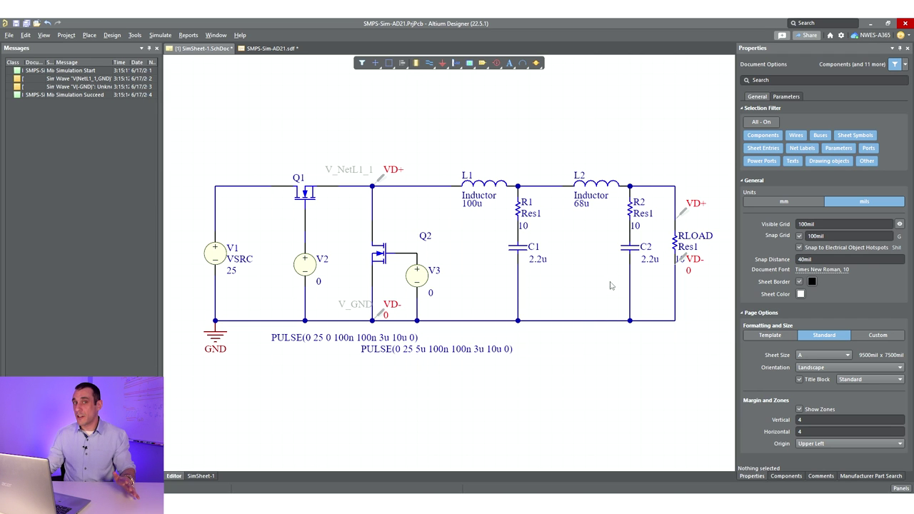
{"action": "left_click", "coordinate": [271, 48]}
{"action": "right_click", "coordinate": [388, 122]}
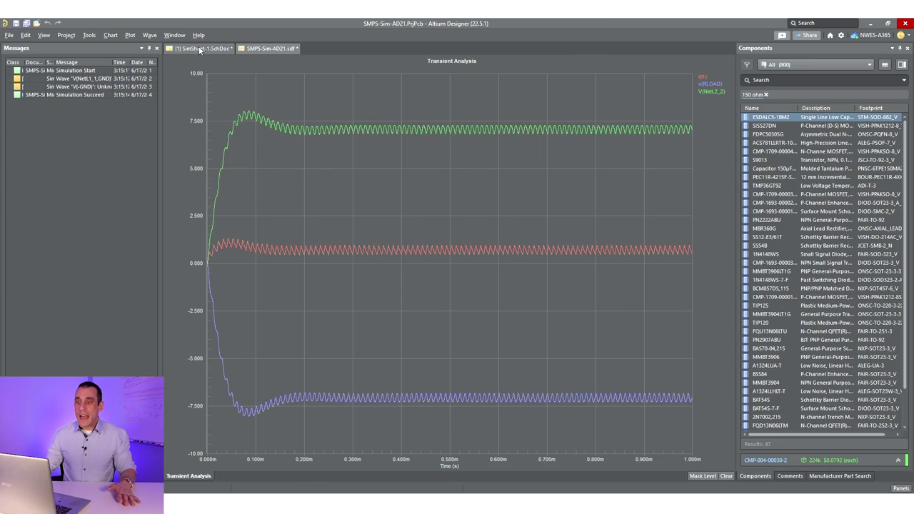
{"action": "left_click", "coordinate": [200, 49]}
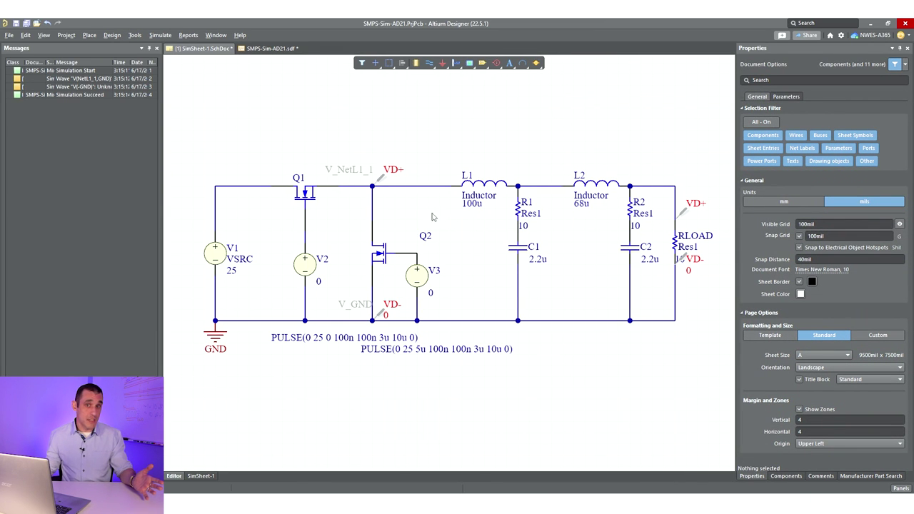
{"action": "left_click", "coordinate": [319, 201]}
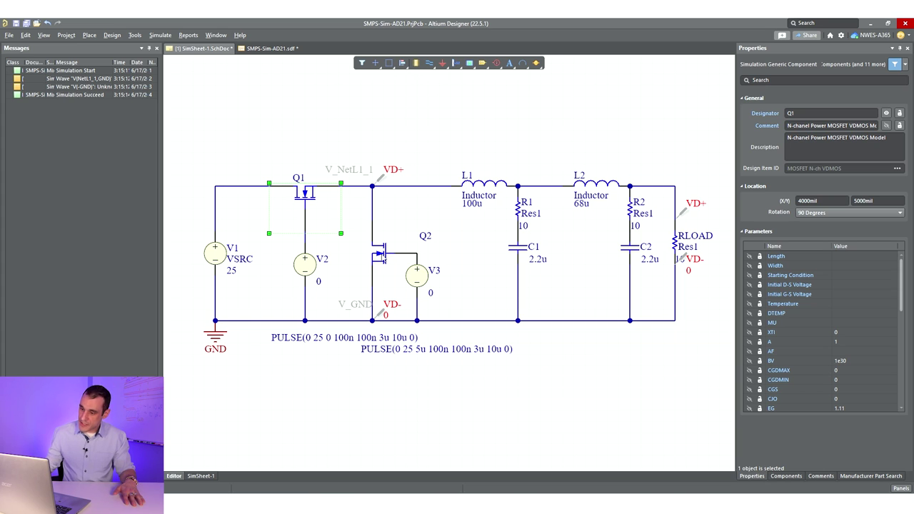
{"action": "left_click", "coordinate": [350, 179]}
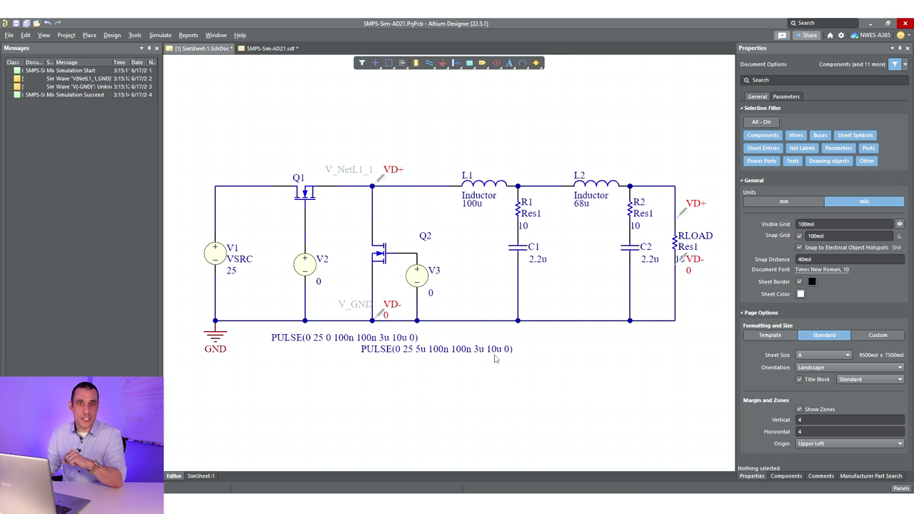
Step: Select the R1–C1 branch and place a copy of it beside Q2
{"action": "right_click_drag", "start_coordinate": [543, 357], "coordinate": [489, 363]}
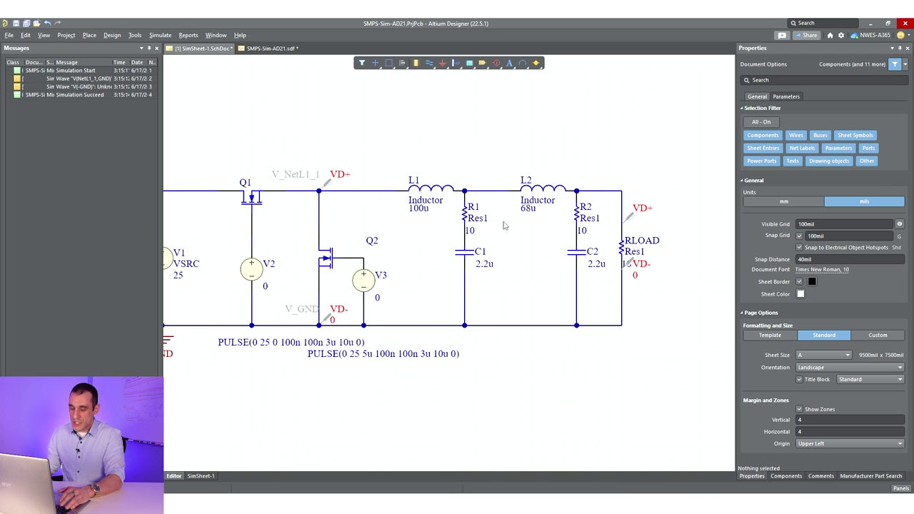
{"action": "key", "text": "s"}
{"action": "key", "text": "i"}
{"action": "left_click", "coordinate": [459, 284]}
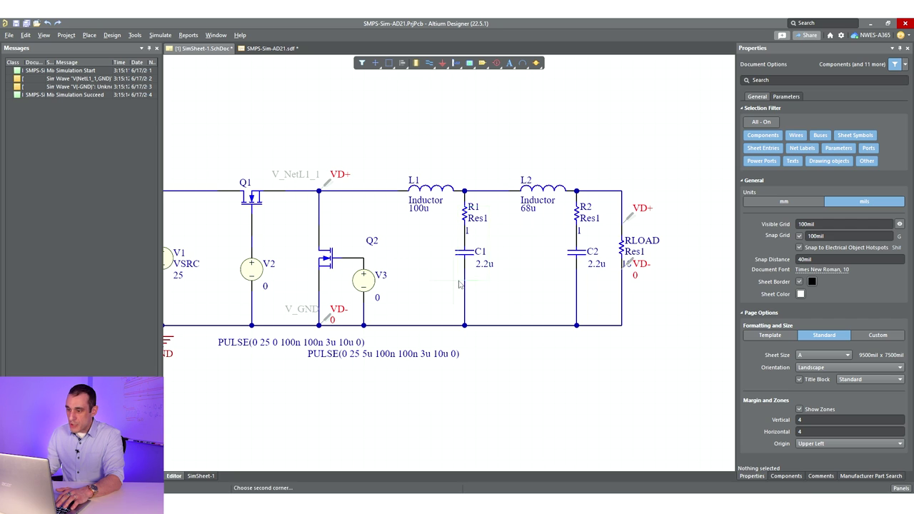
{"action": "left_click", "coordinate": [458, 283]}
{"action": "mouse_move", "coordinate": [458, 283]}
{"action": "left_mouse_down"}
{"action": "mouse_move", "coordinate": [389, 283]}
{"action": "mouse_move", "coordinate": [389, 268]}
{"action": "left_mouse_up"}
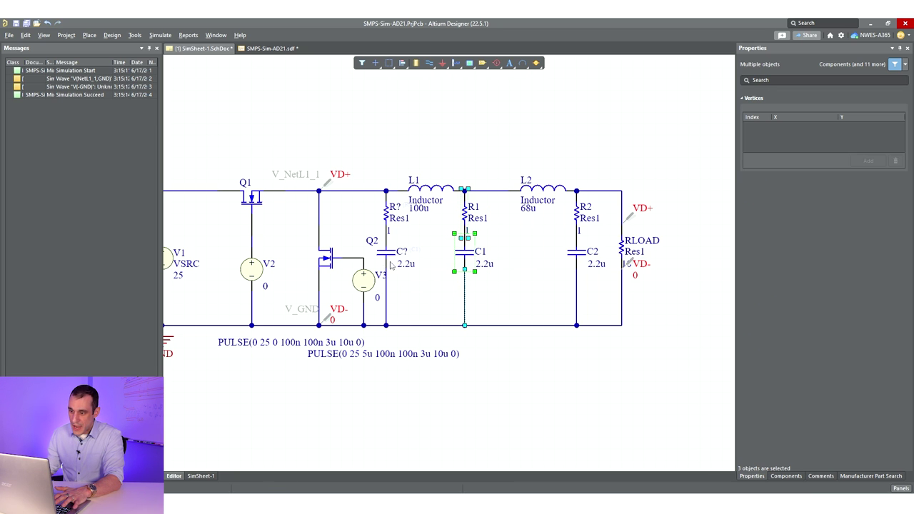
Step: Set the copied capacitor to 0.022u and check the copied resistor's value of 1
{"action": "double_click", "coordinate": [410, 265]}
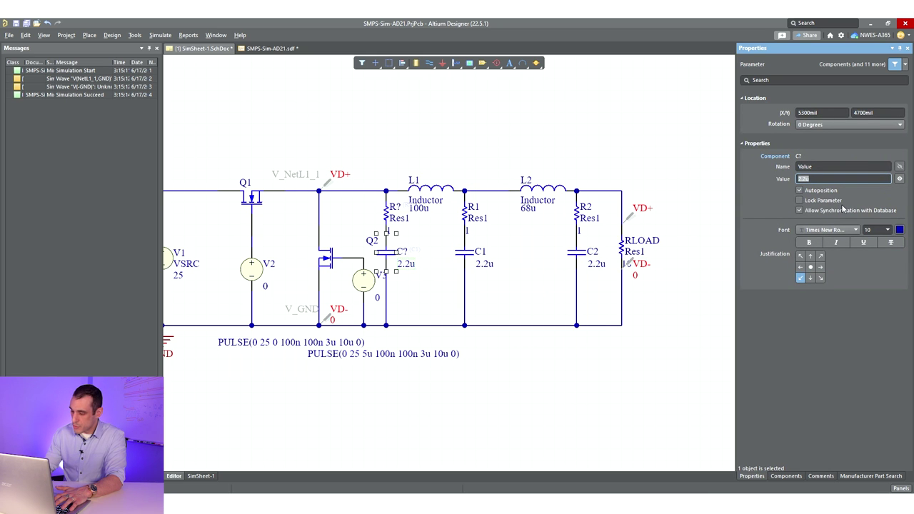
{"action": "key", "text": "Left"}
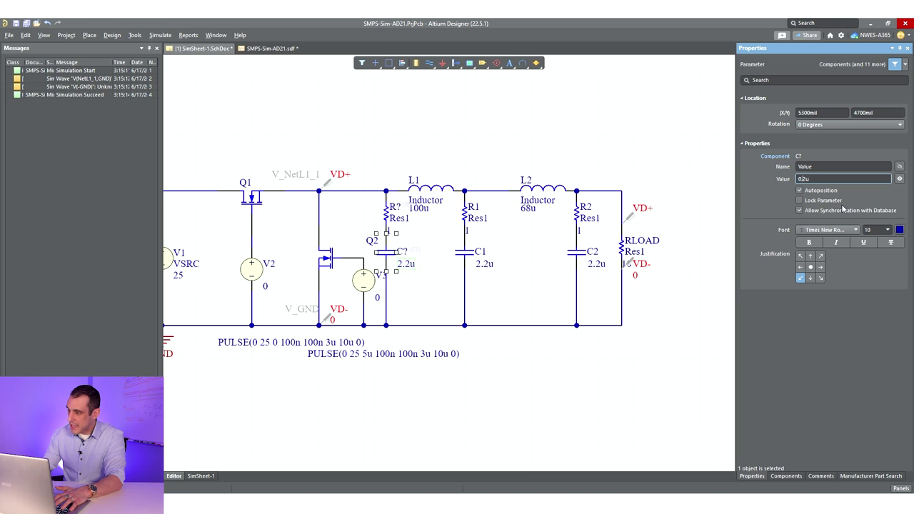
{"action": "key", "text": "Return"}
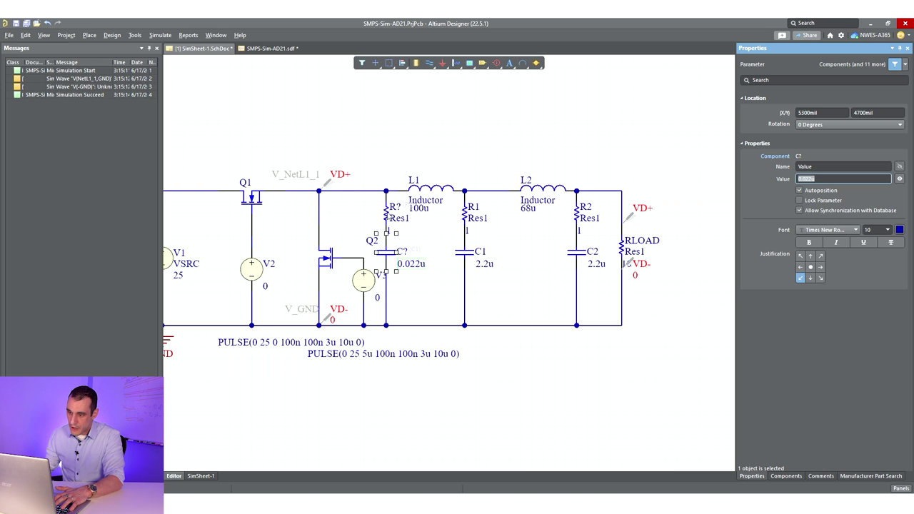
{"action": "left_click", "coordinate": [398, 222]}
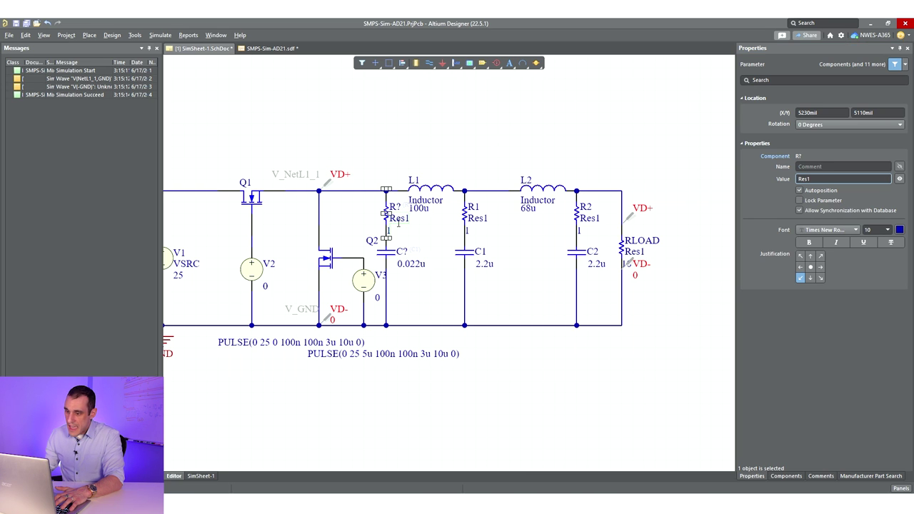
{"action": "left_click", "coordinate": [352, 227]}
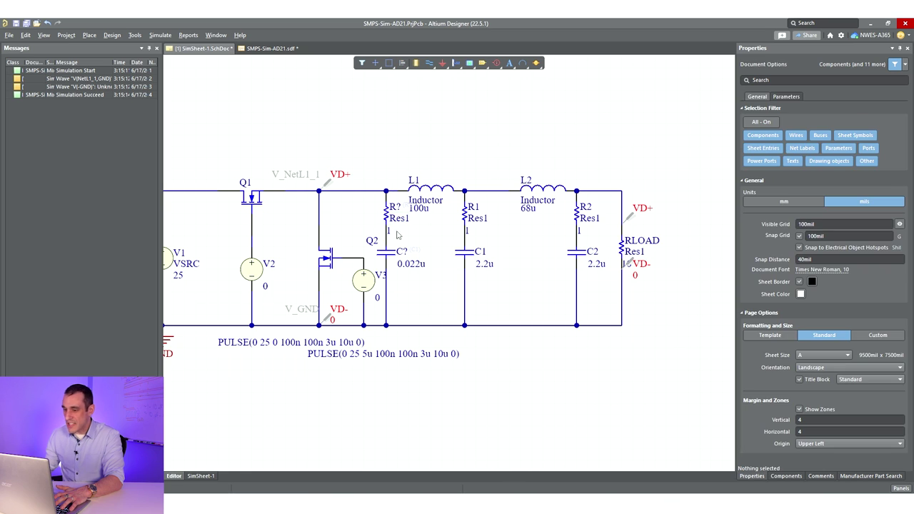
{"action": "left_click", "coordinate": [389, 235]}
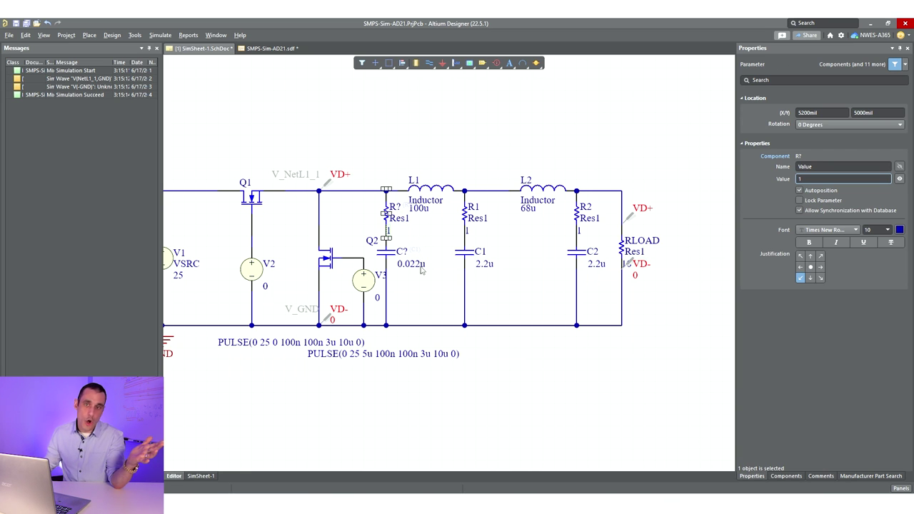
{"action": "left_click", "coordinate": [448, 414]}
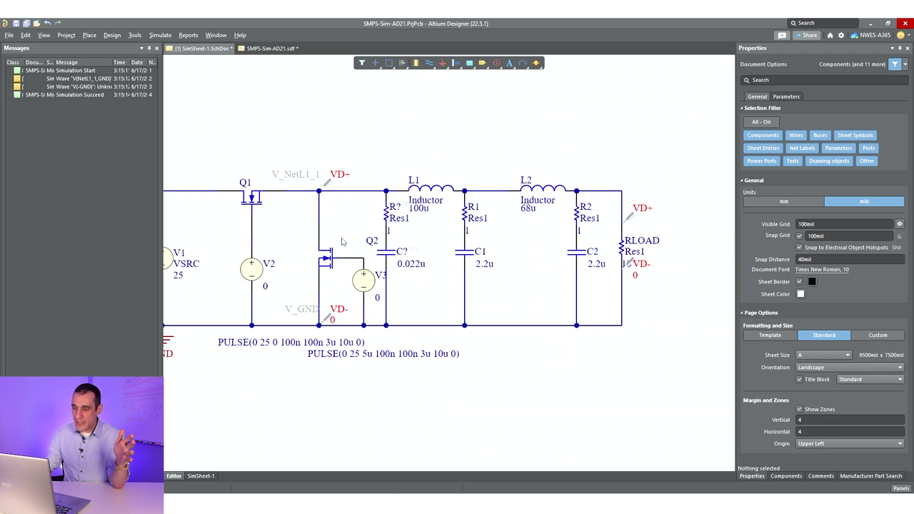